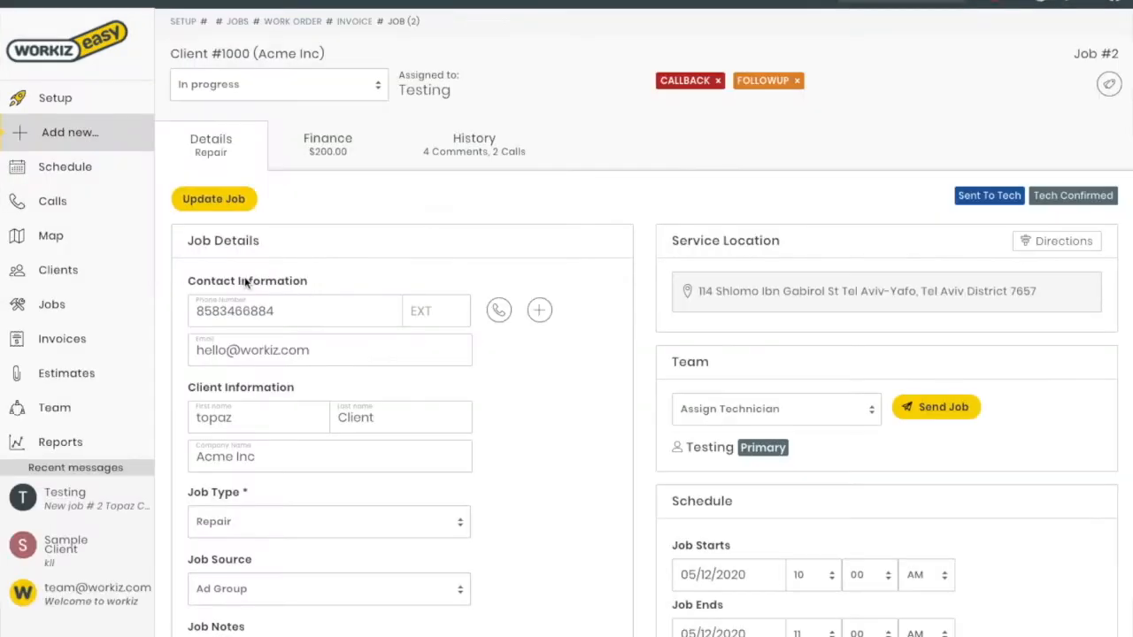
Step: Open the invoice from Job #2's finance details and send it to the client
left_click(324, 149)
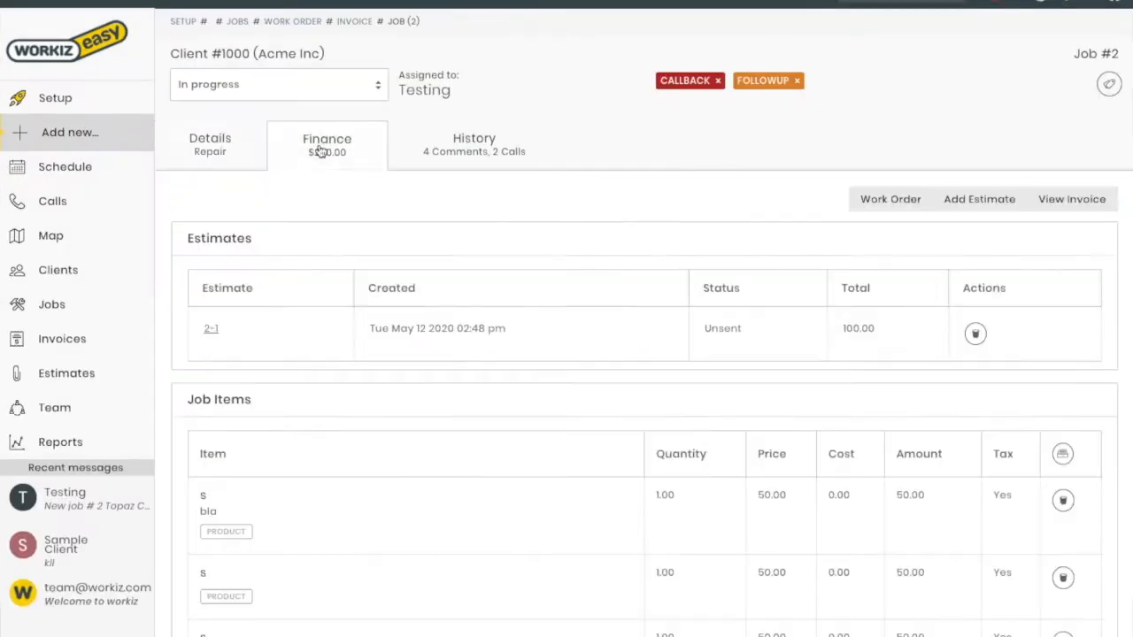
left_click(1051, 204)
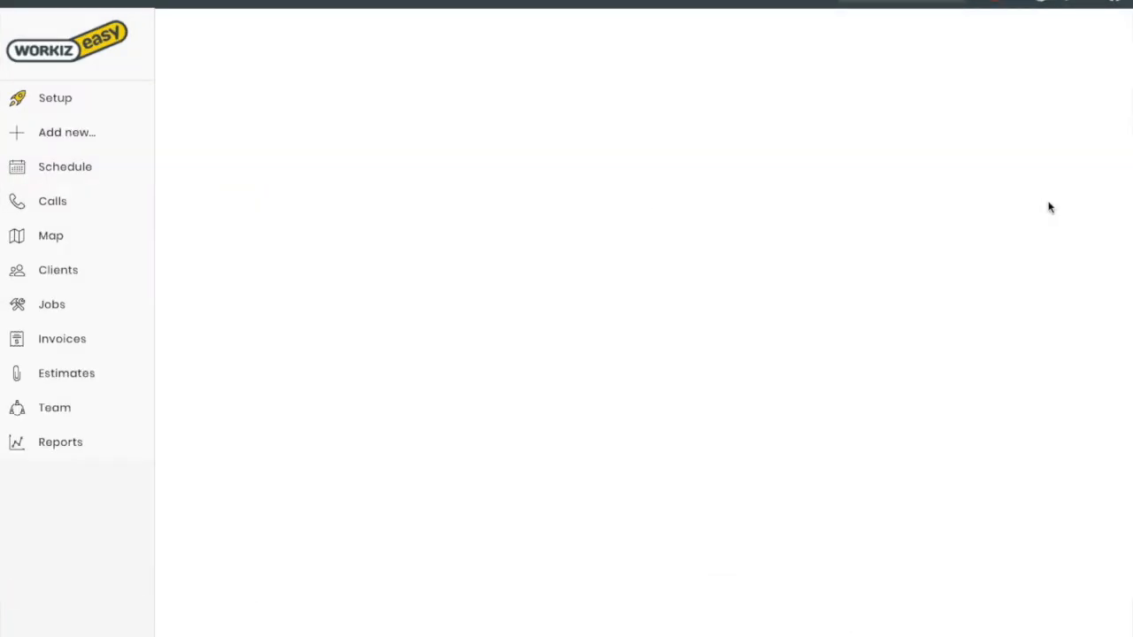
left_click(1027, 134)
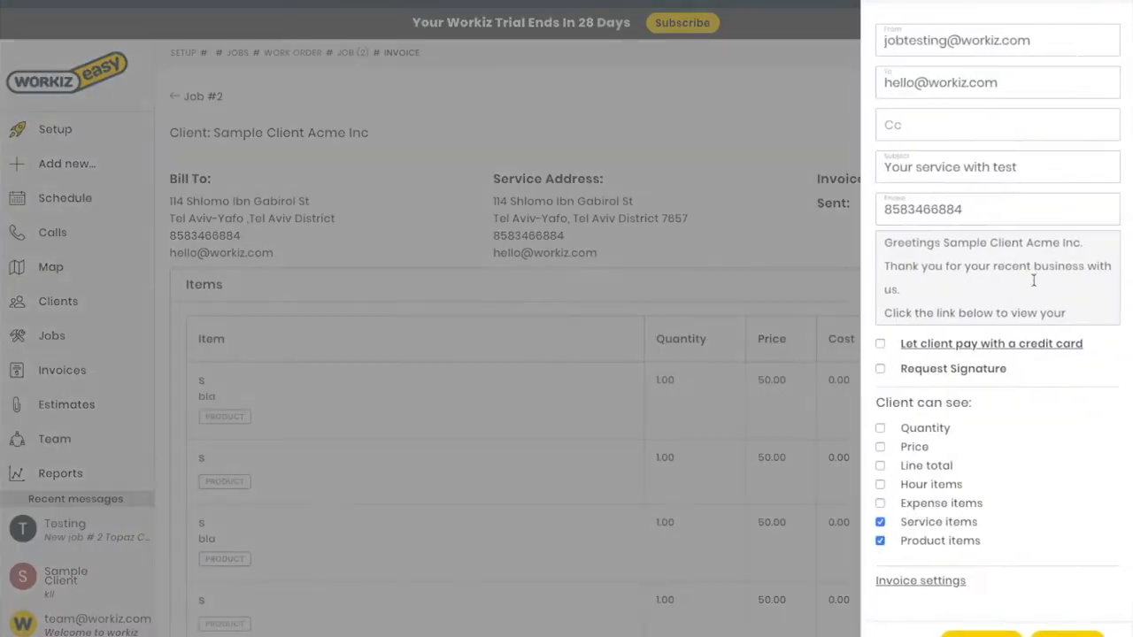
left_click(980, 634)
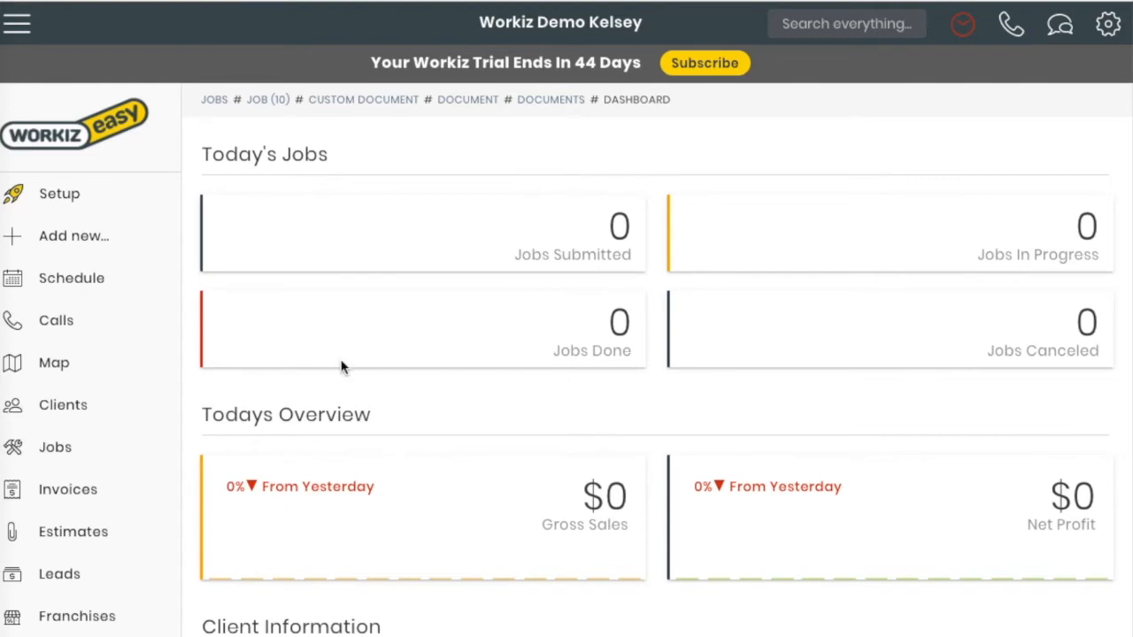
Step: Open the document templates in the general settings
left_click(1109, 27)
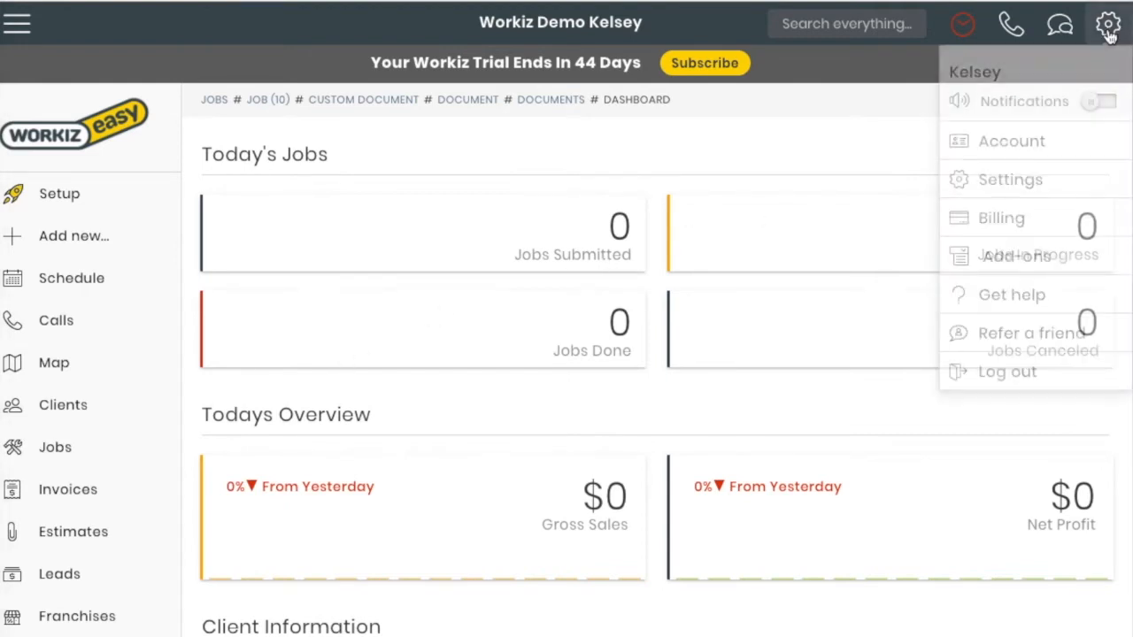
left_click(1018, 181)
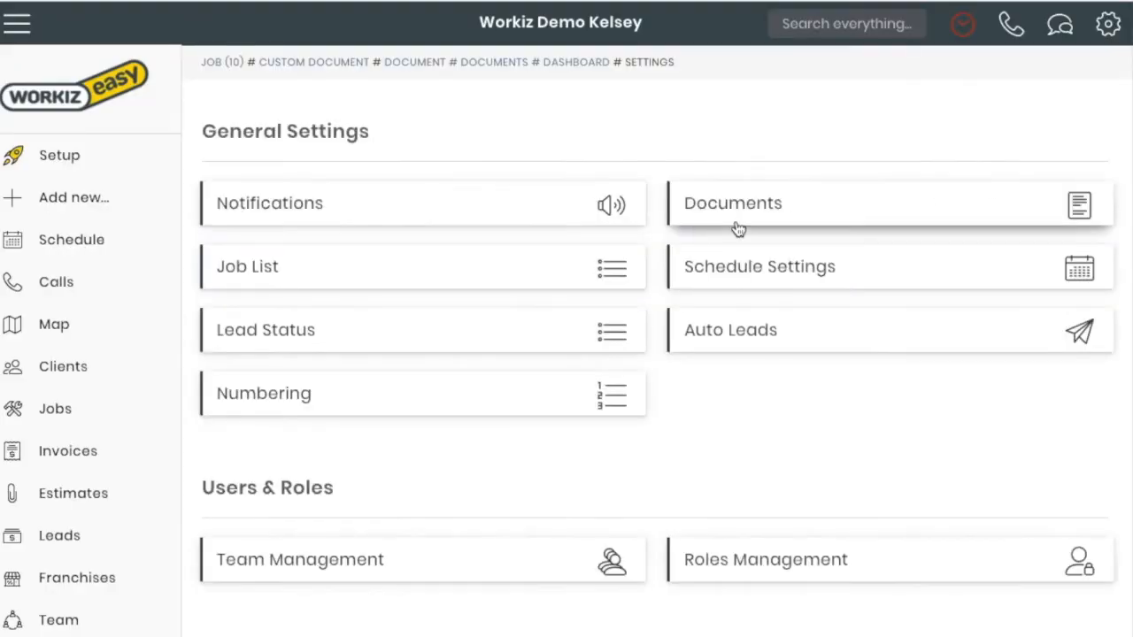
left_click(721, 203)
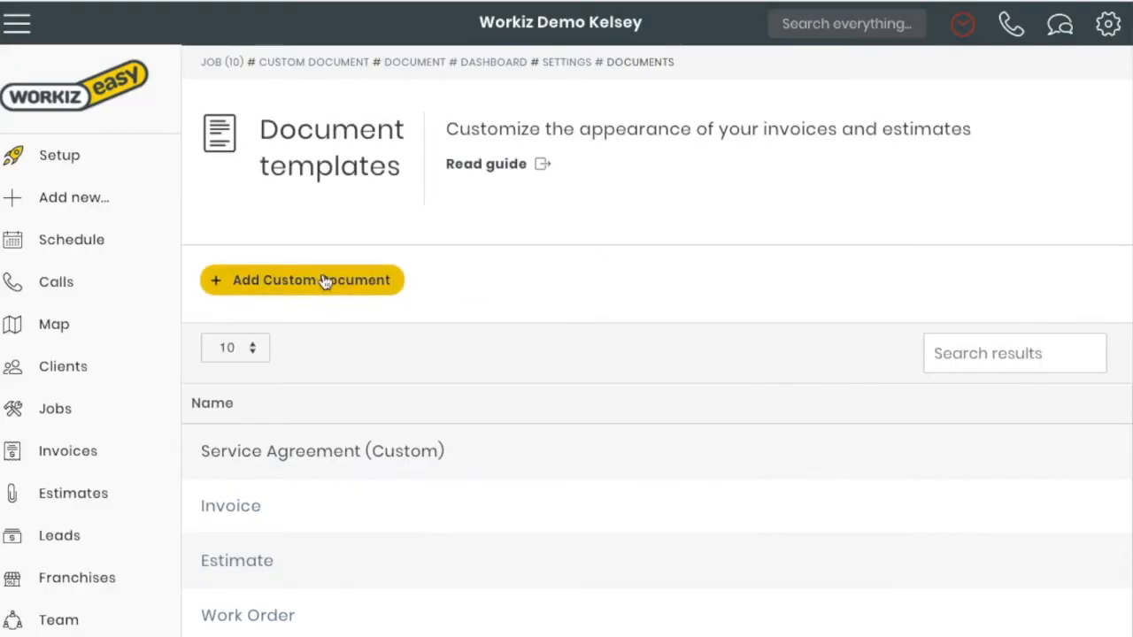
left_click(285, 291)
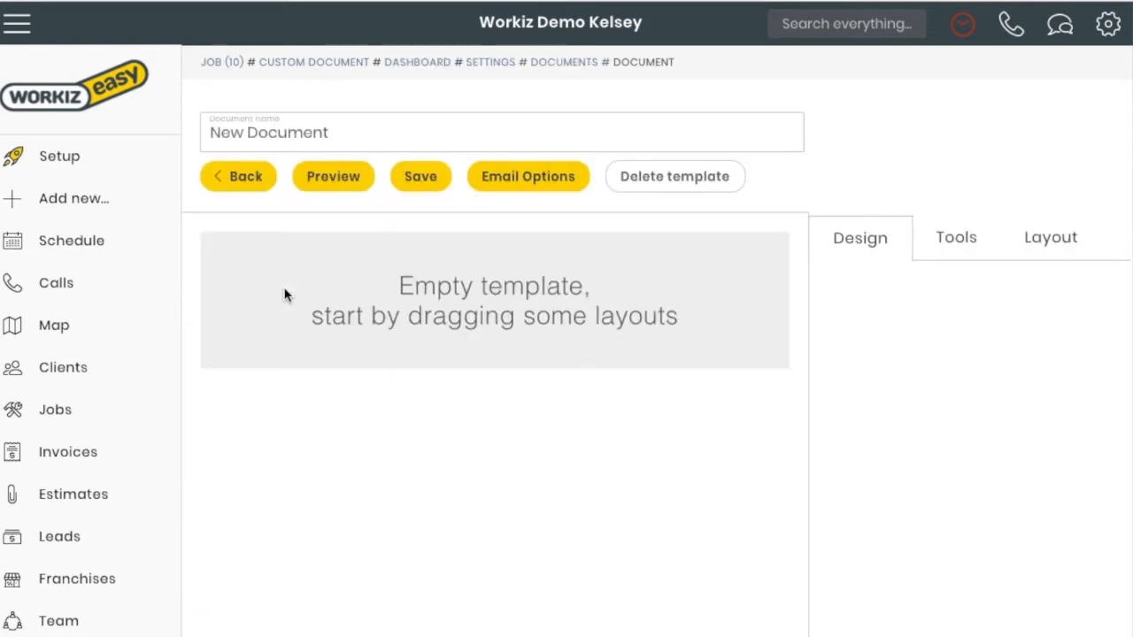
triple_click(337, 137)
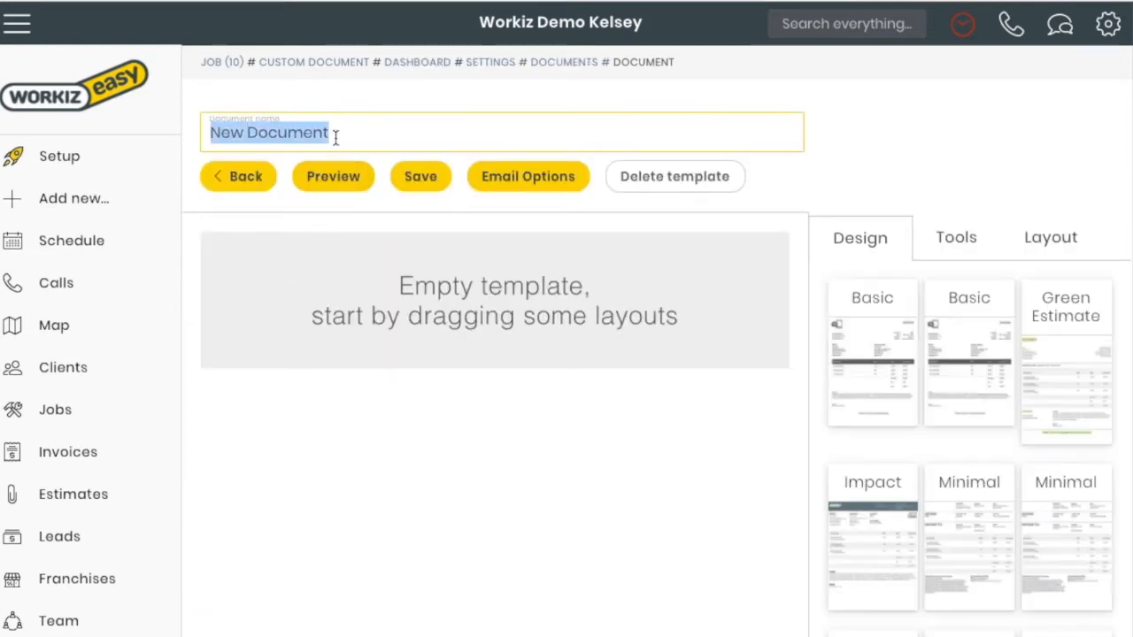
type("Fire work or")
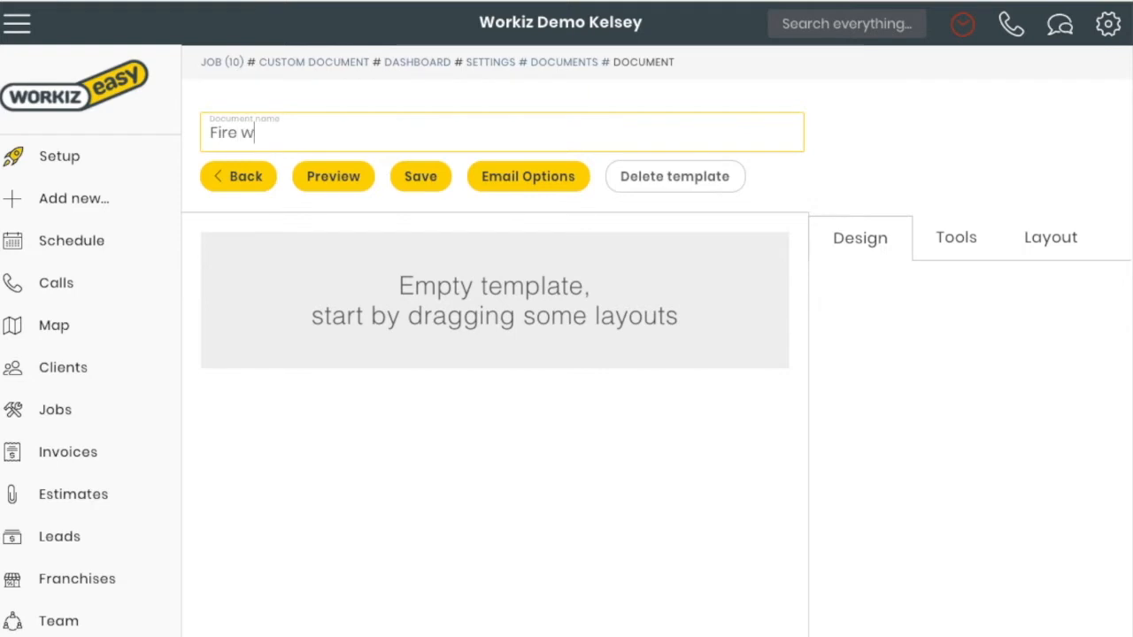
type("der")
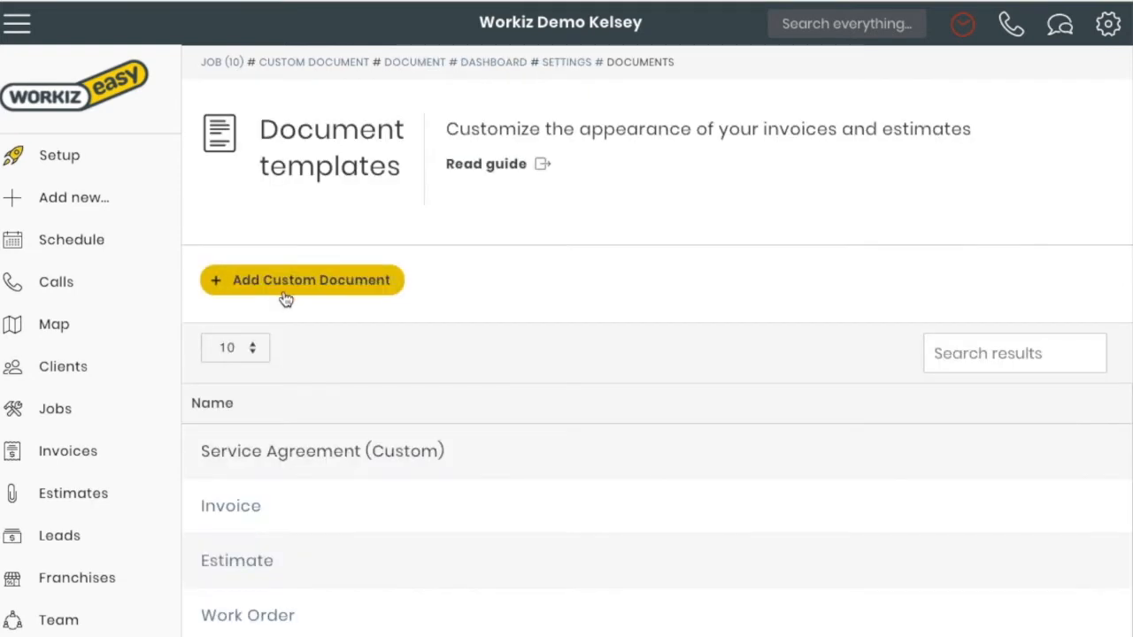
Step: Add a custom document template and name it "Fire work order"
left_click(283, 288)
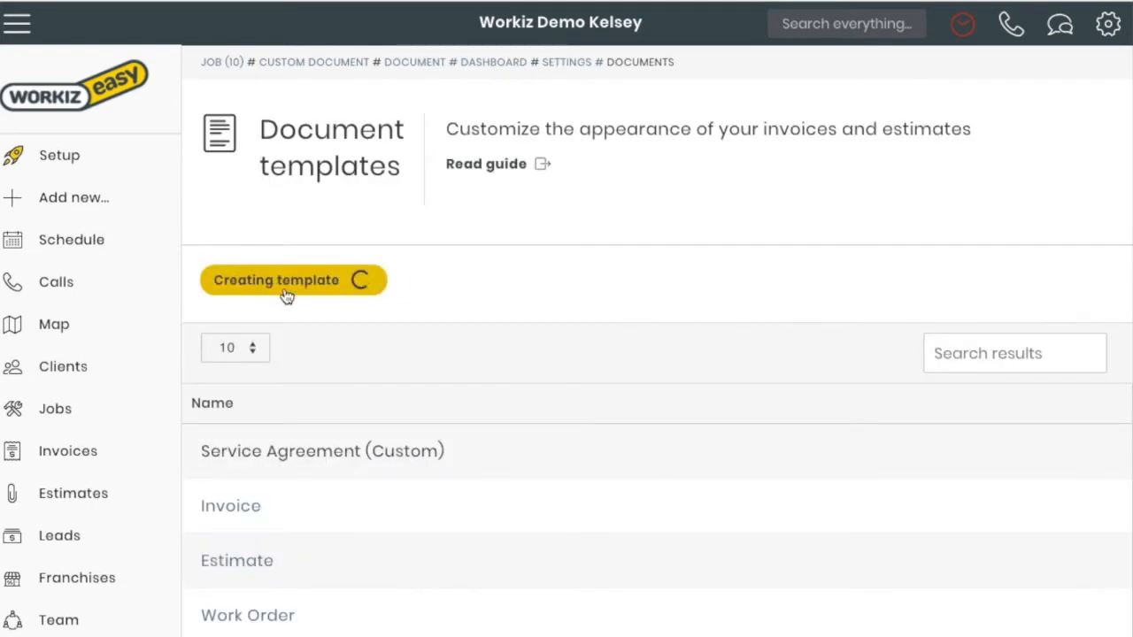
triple_click(334, 139)
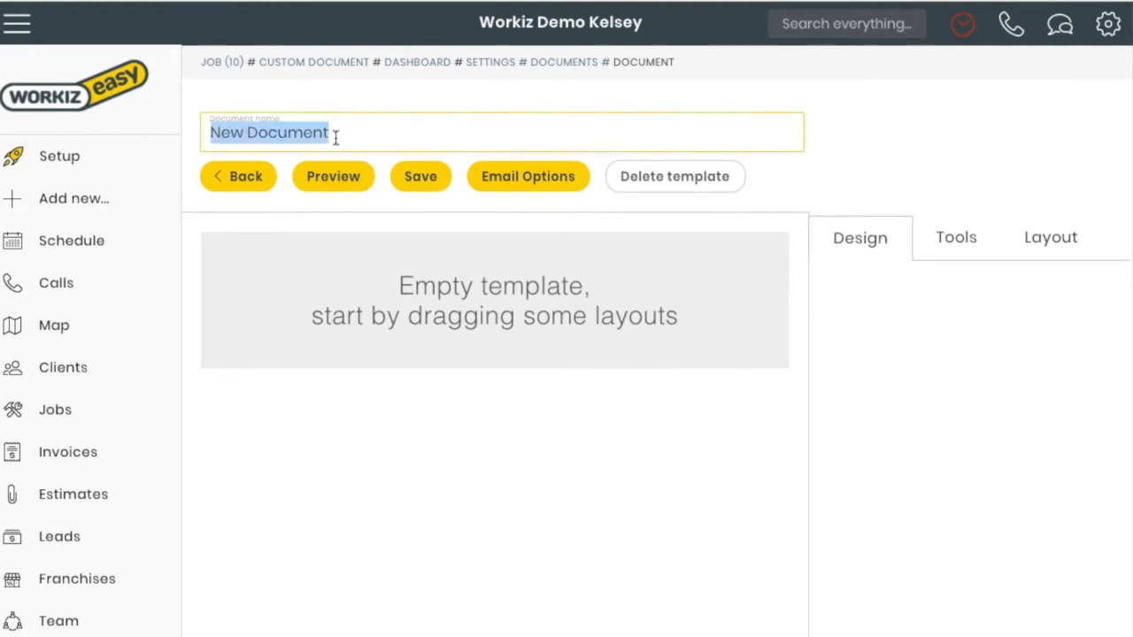
type("Fire work o")
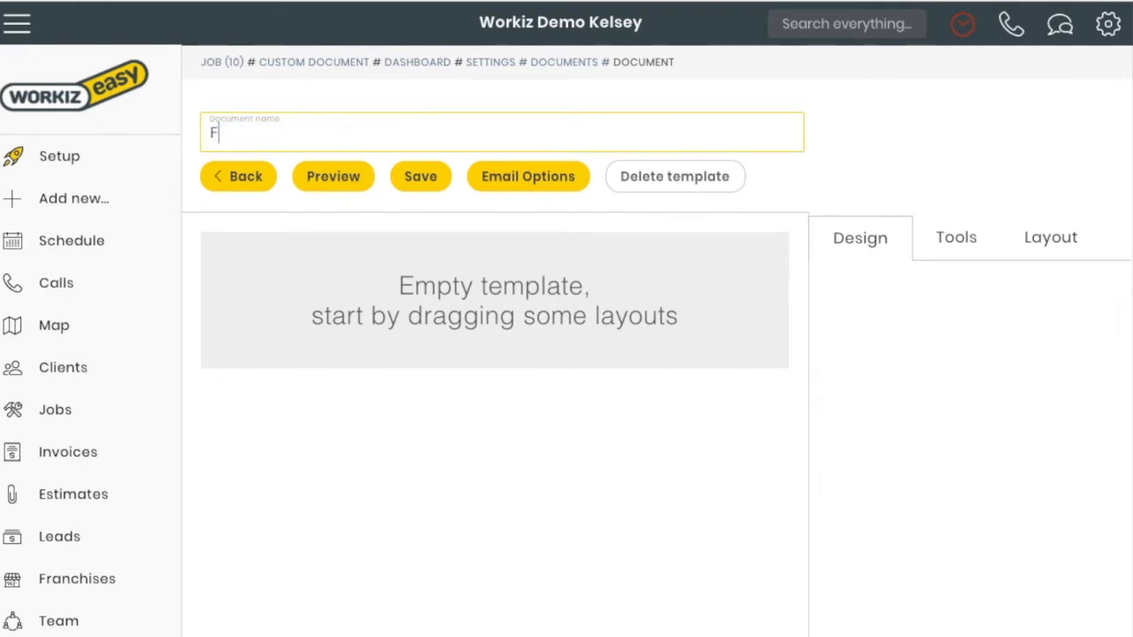
type("rder")
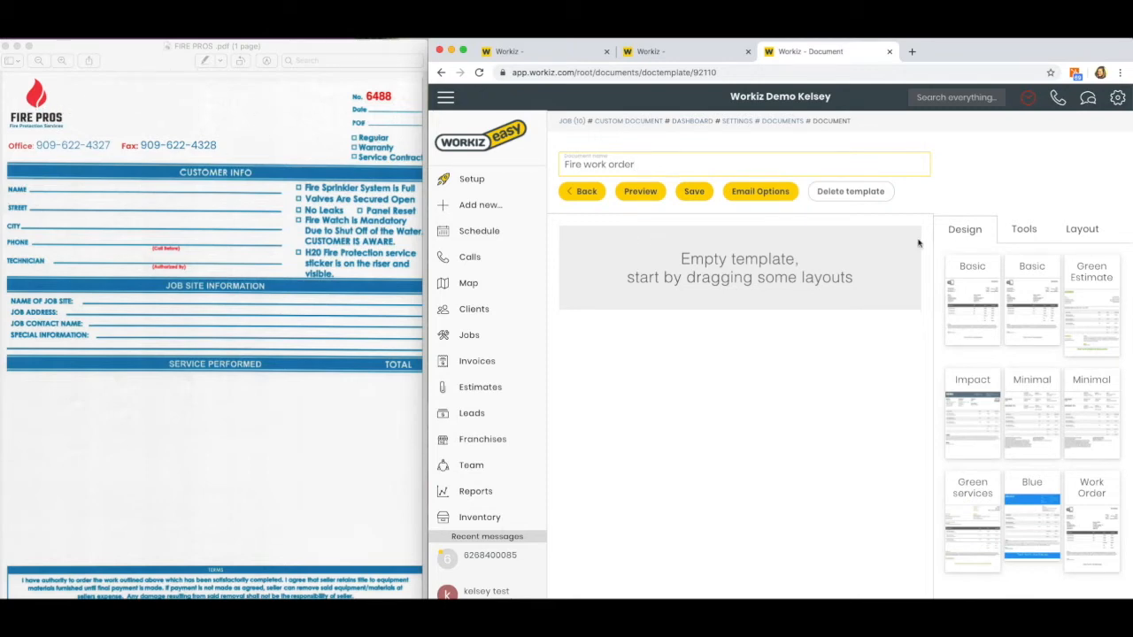
Step: Add a two-equal-column layout to the empty template and place the company logo, reduced in size, in its first column
left_click(1091, 232)
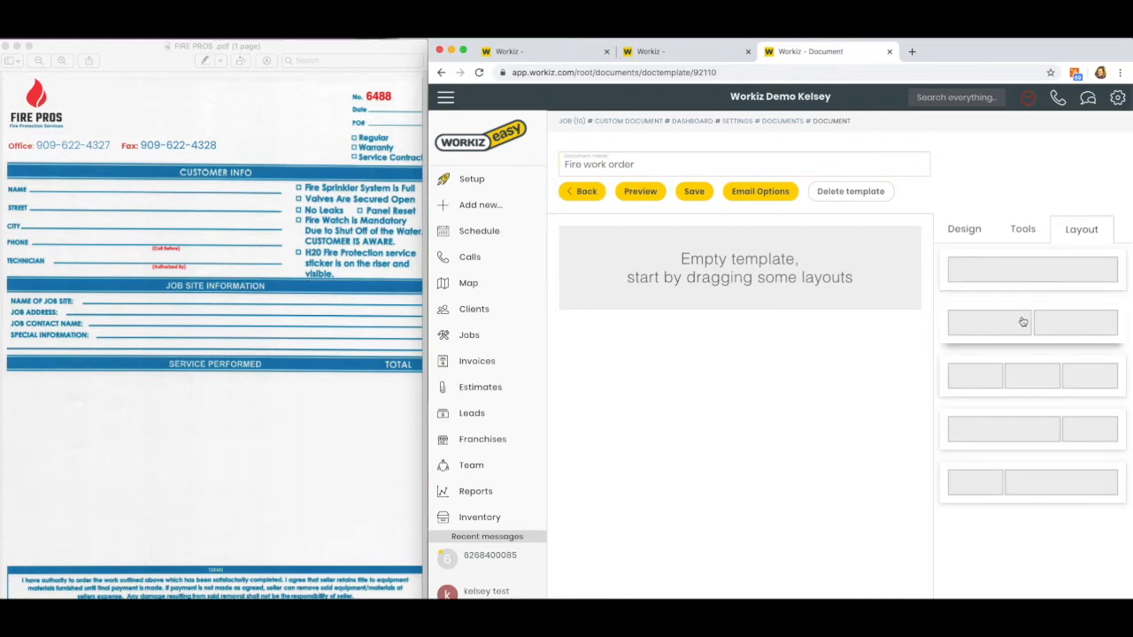
left_click_drag(989, 333, 723, 276)
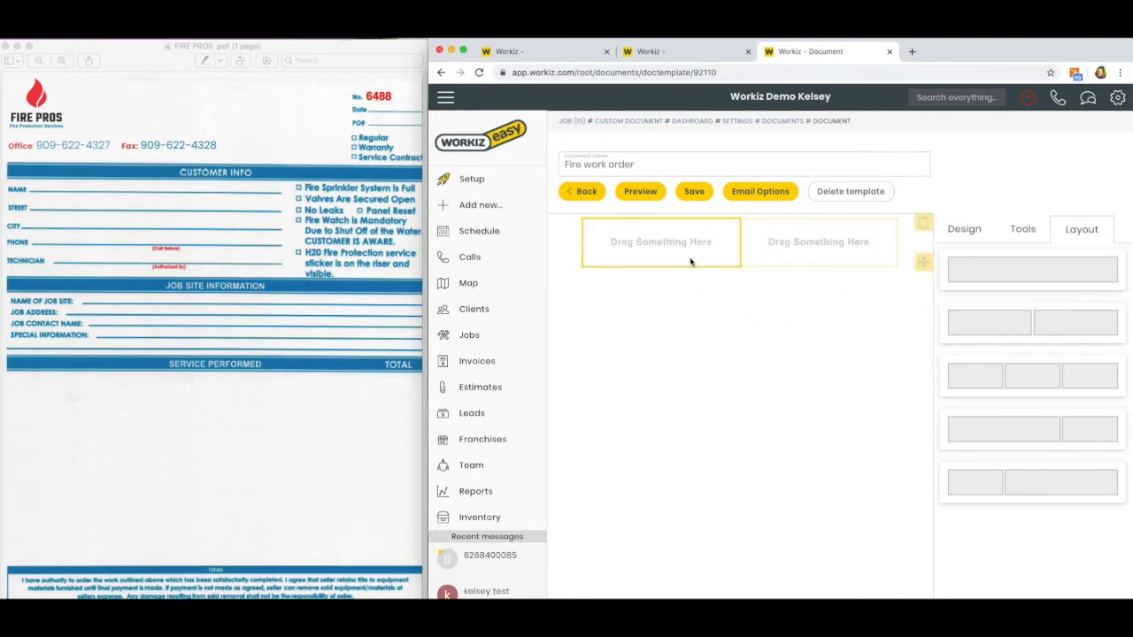
left_click(1020, 231)
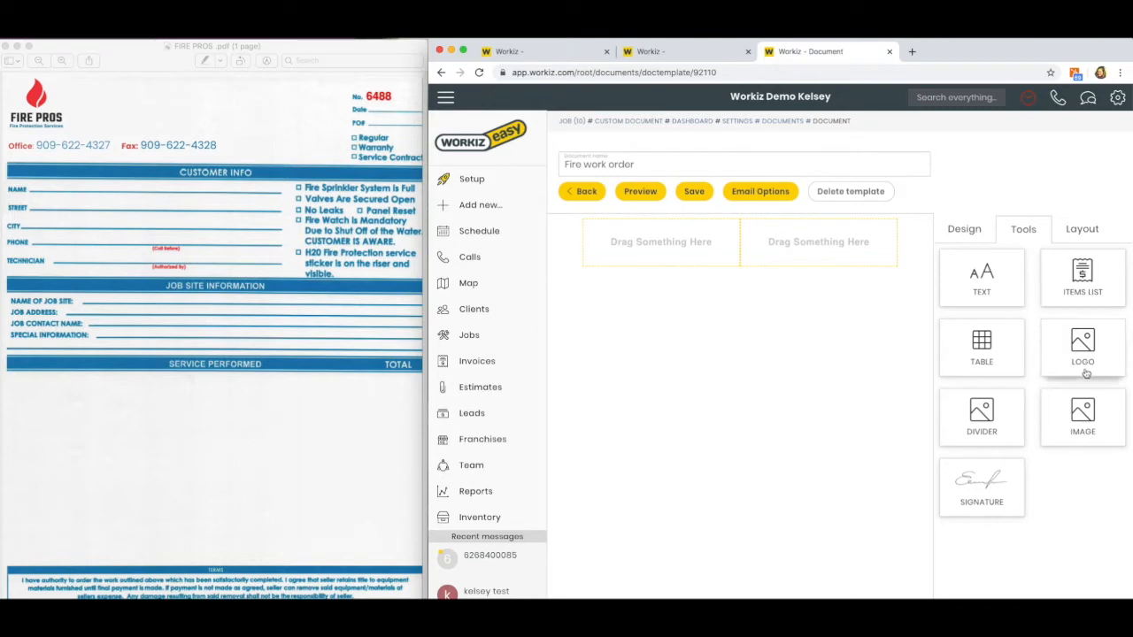
left_click_drag(1082, 364, 672, 264)
left_click(675, 259)
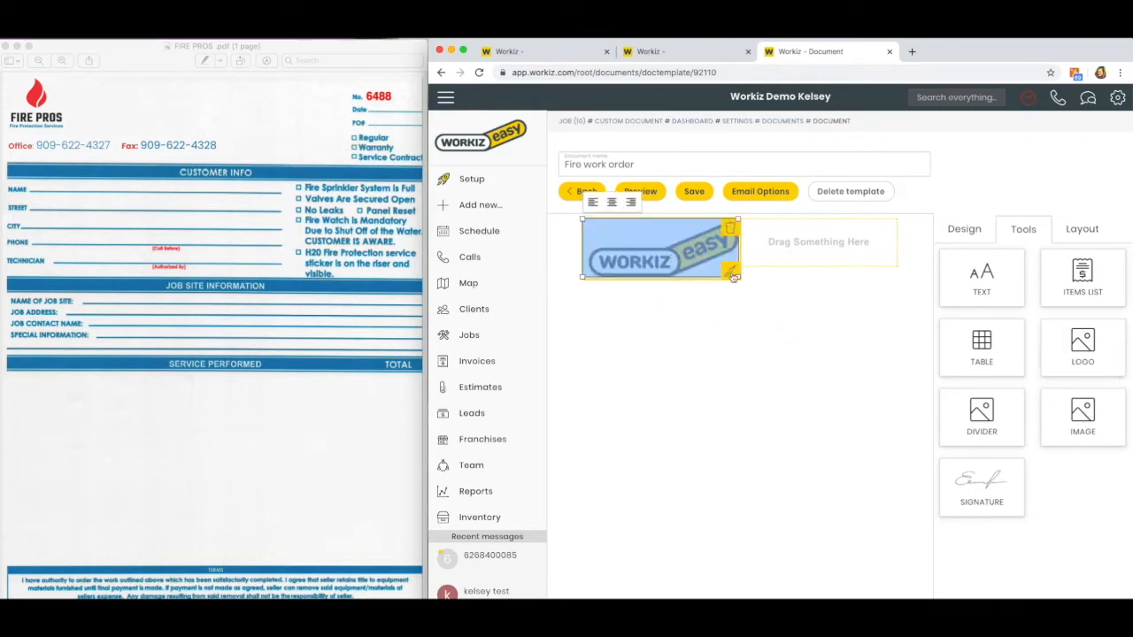
left_click_drag(733, 277, 681, 251)
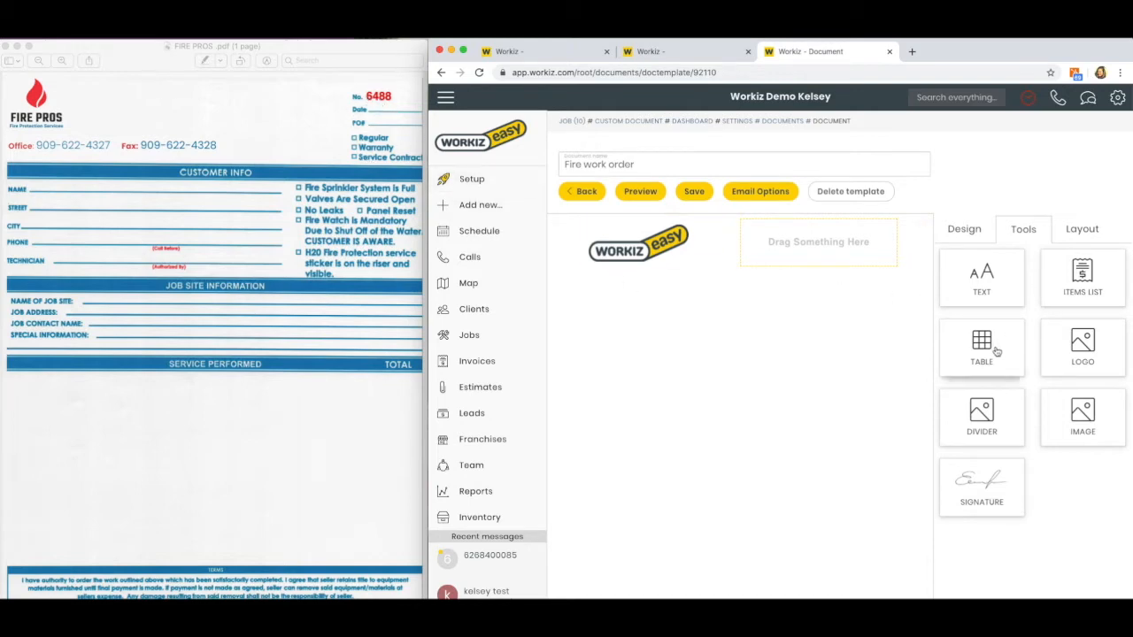
Step: Insert a table in the empty cell beside the logo and delete one of its columns
left_click_drag(998, 352, 829, 257)
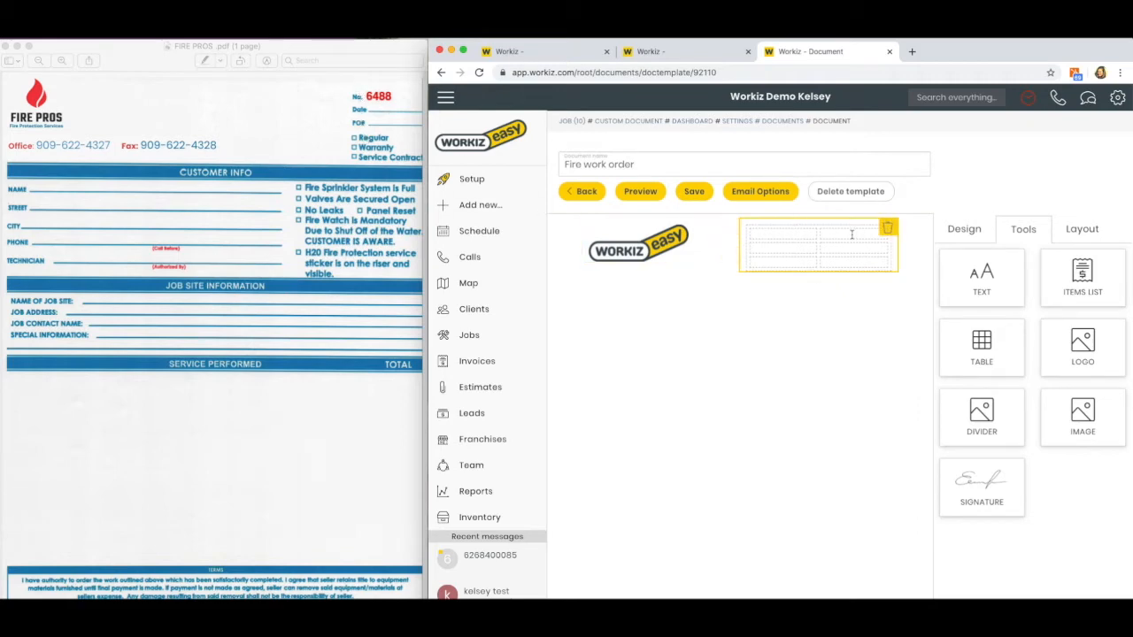
left_click(851, 234)
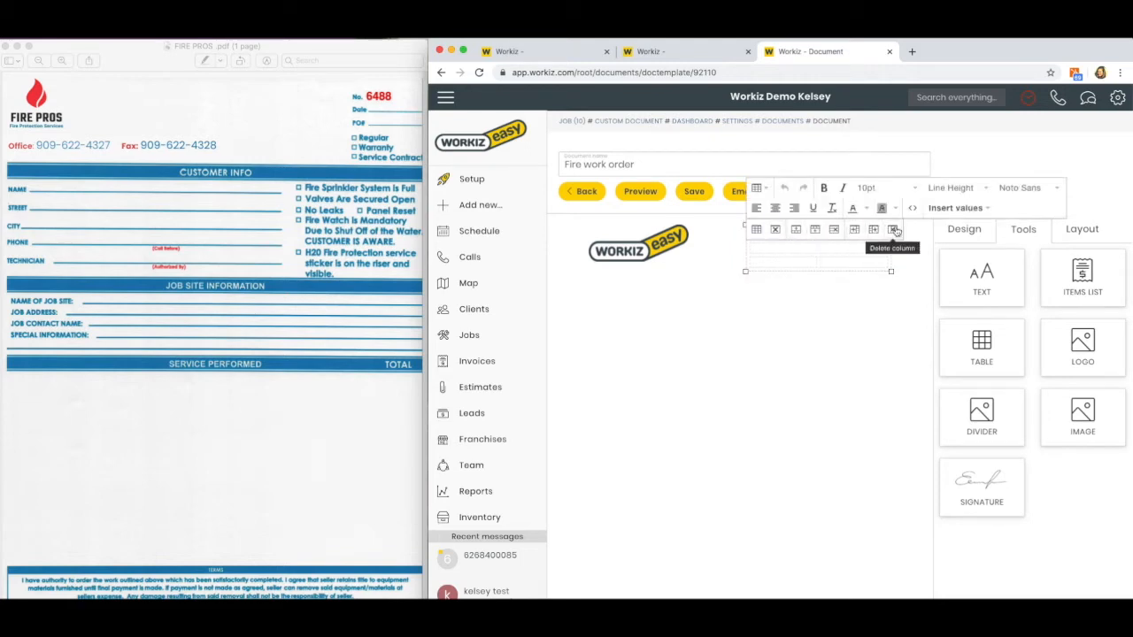
left_click(895, 230)
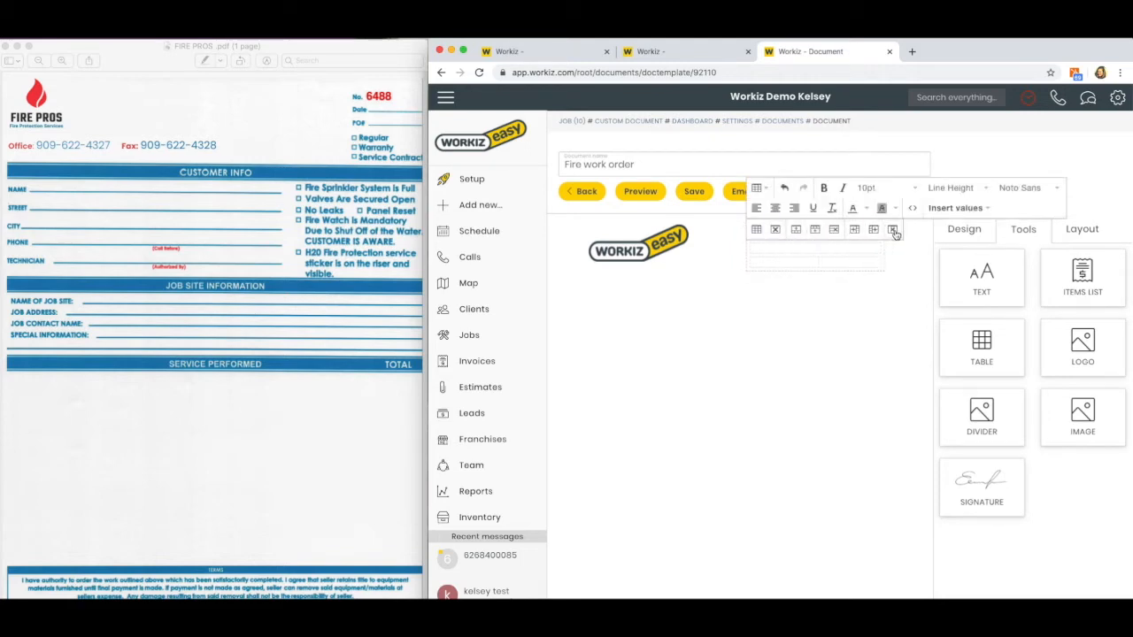
left_click(850, 285)
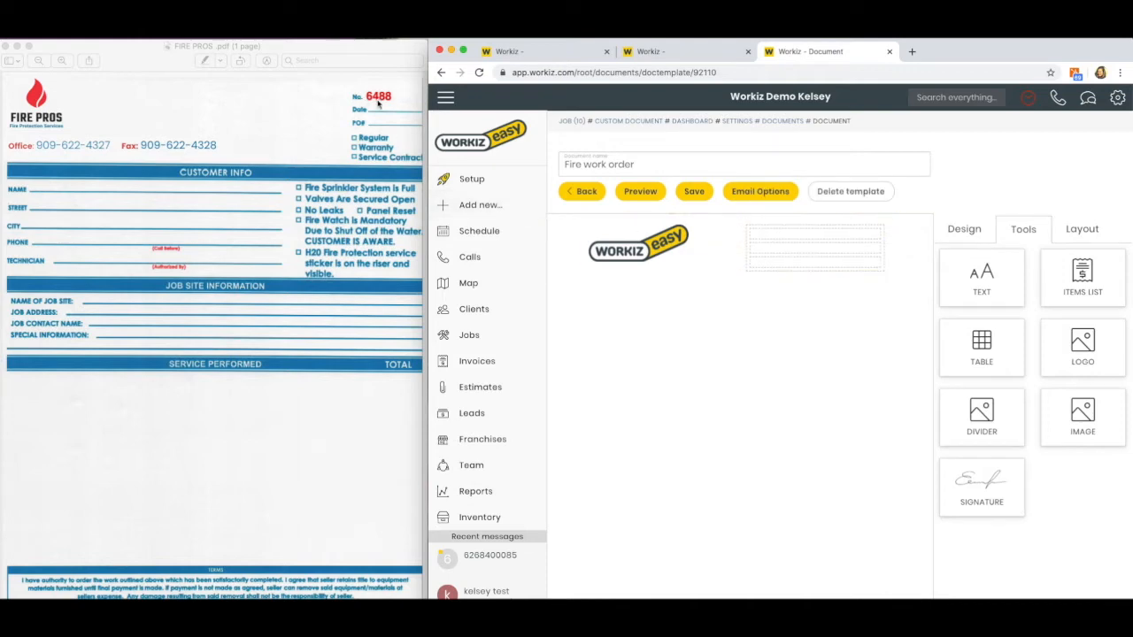
Step: Label the table's first row "Job #:" and insert the Job ID value after it
left_click(758, 233)
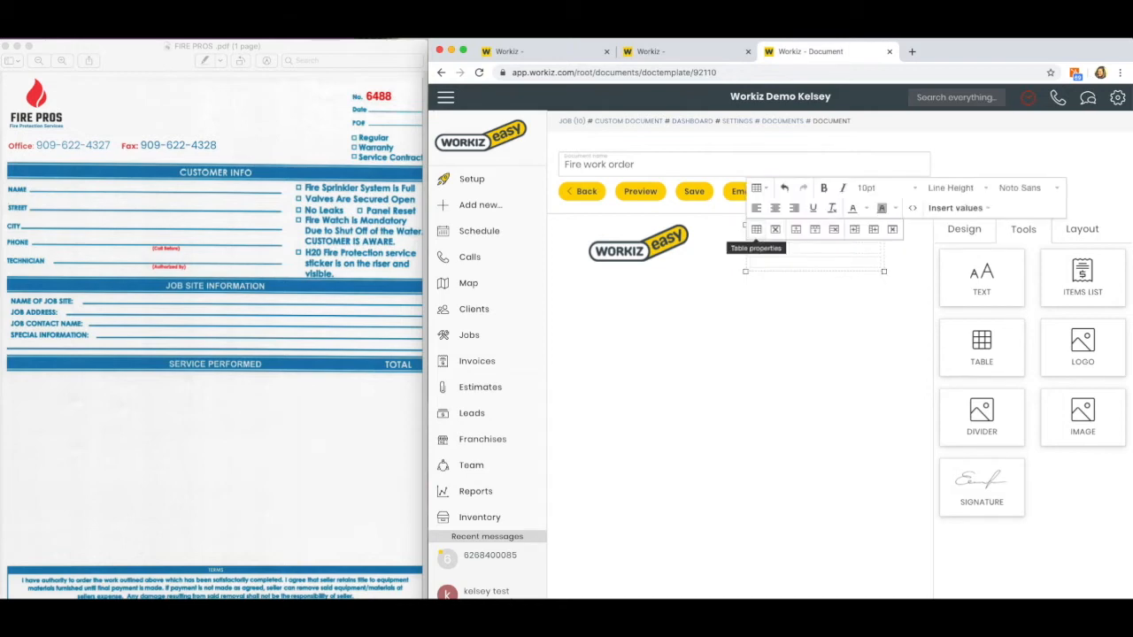
left_click(806, 336)
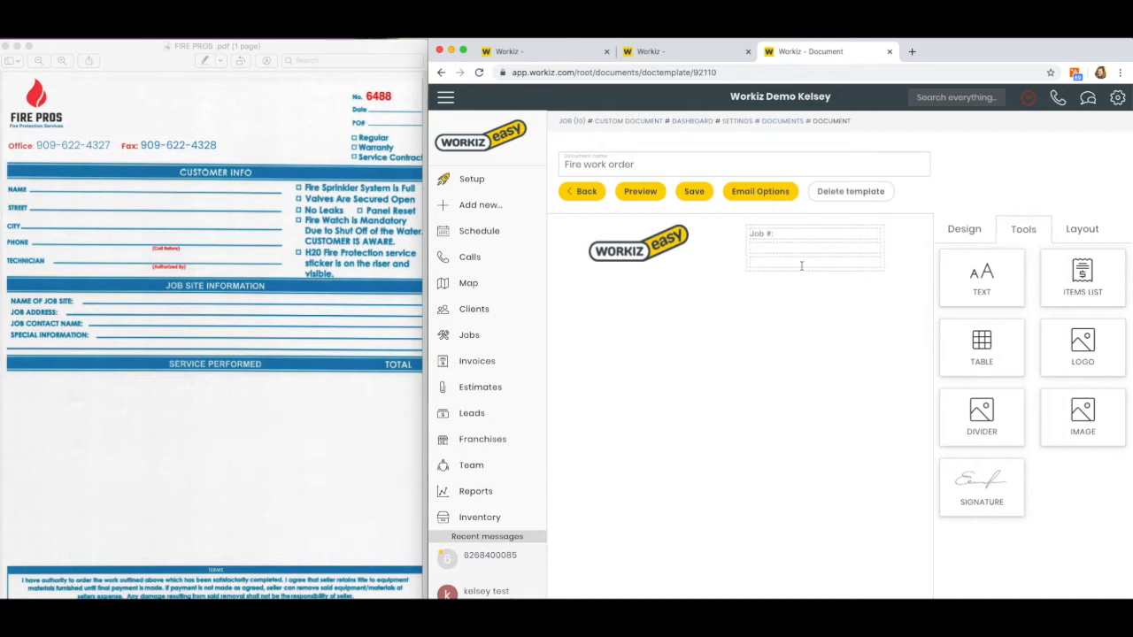
left_click(788, 235)
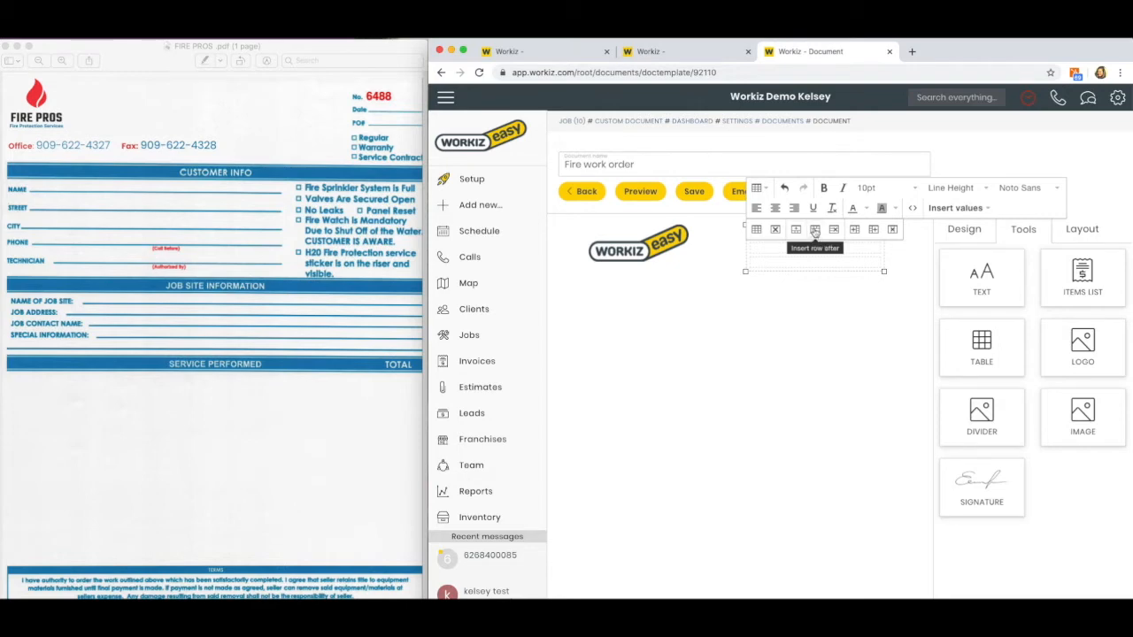
left_click(948, 209)
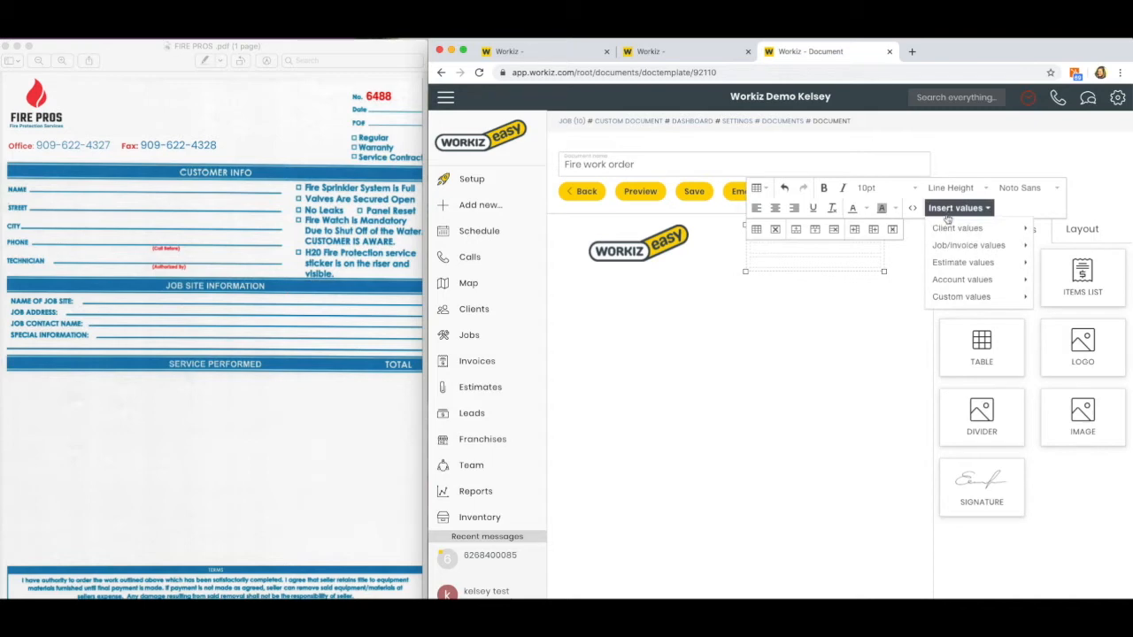
mouse_move(945, 248)
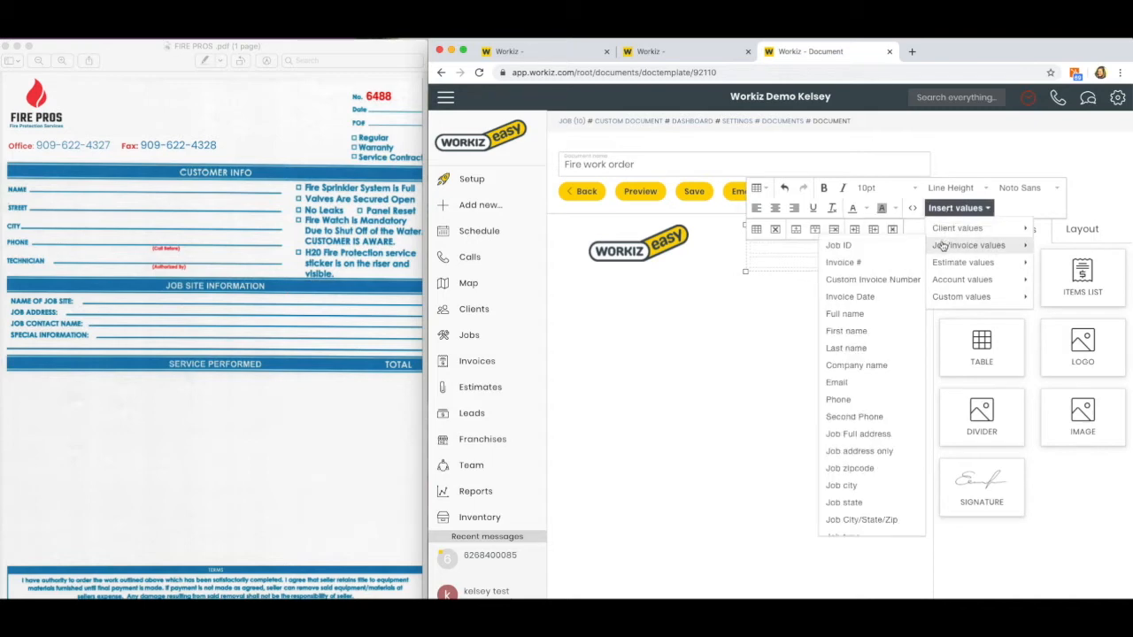
left_click(893, 249)
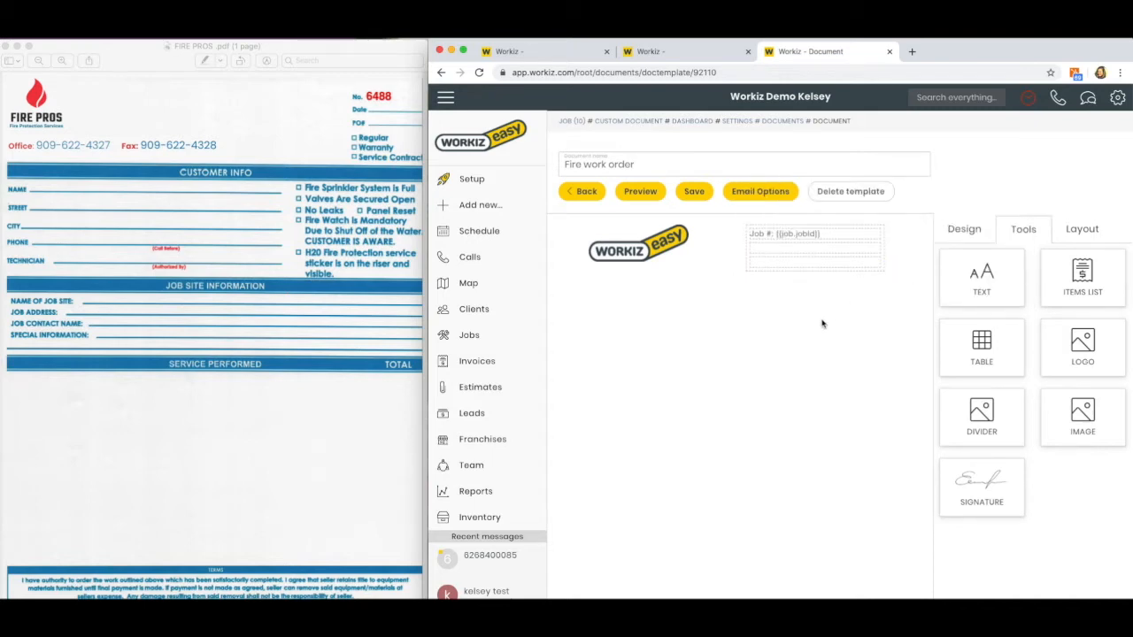
Step: Label the table's second row "Date:" and insert the Job date value after it
left_click(772, 264)
left_click(762, 248)
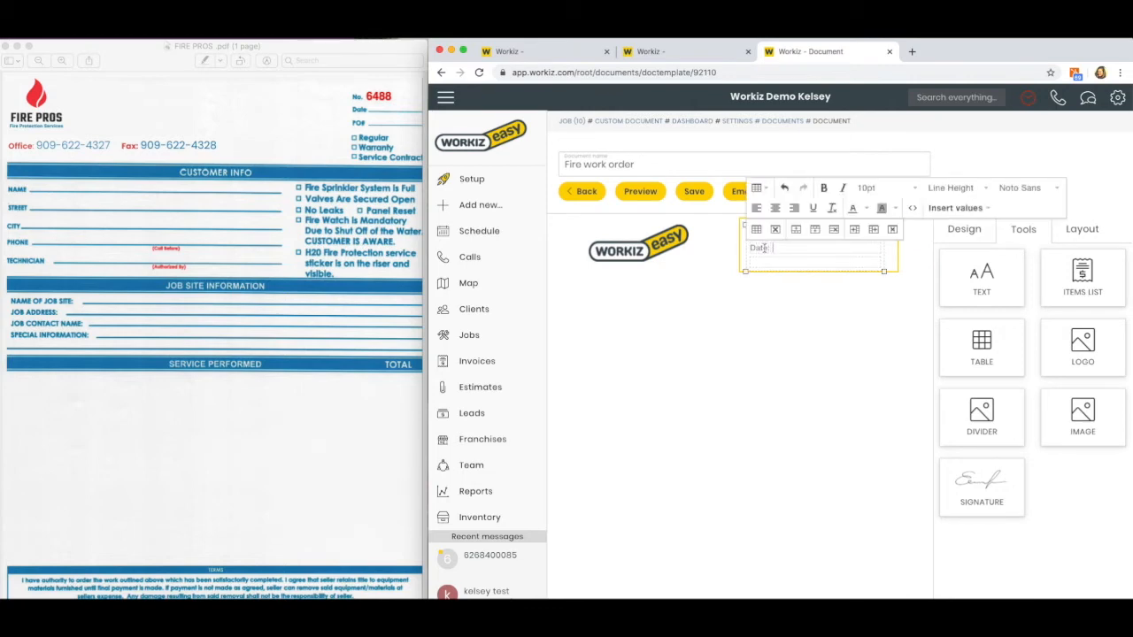
left_click(736, 384)
left_click(784, 249)
left_click(785, 249)
left_click(947, 211)
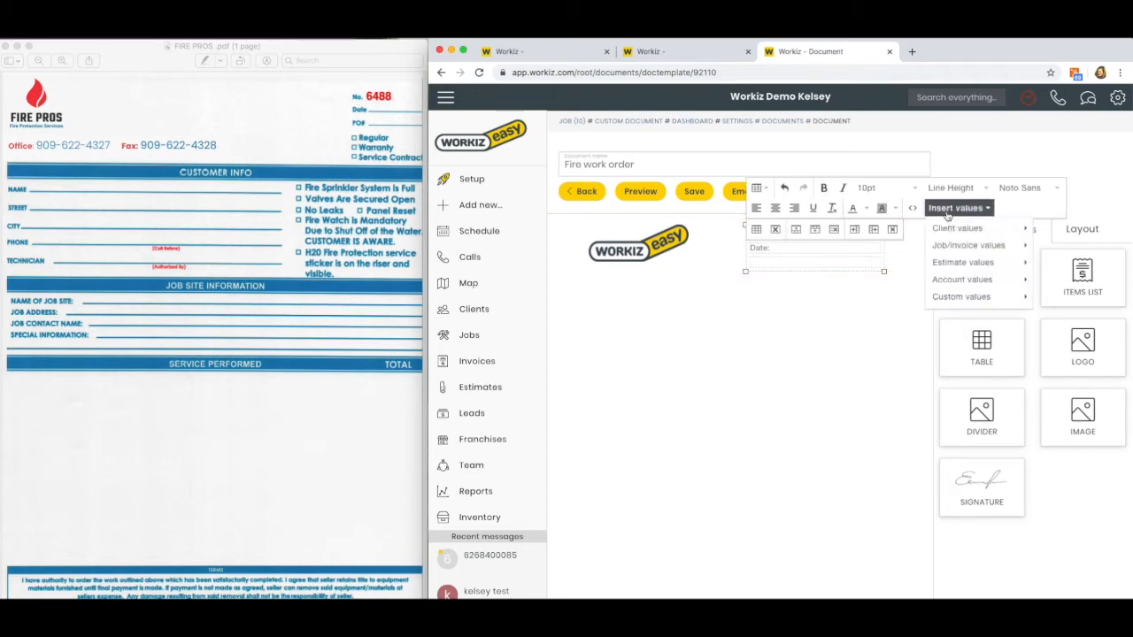
mouse_move(947, 246)
scroll(867, 319, "down", 4)
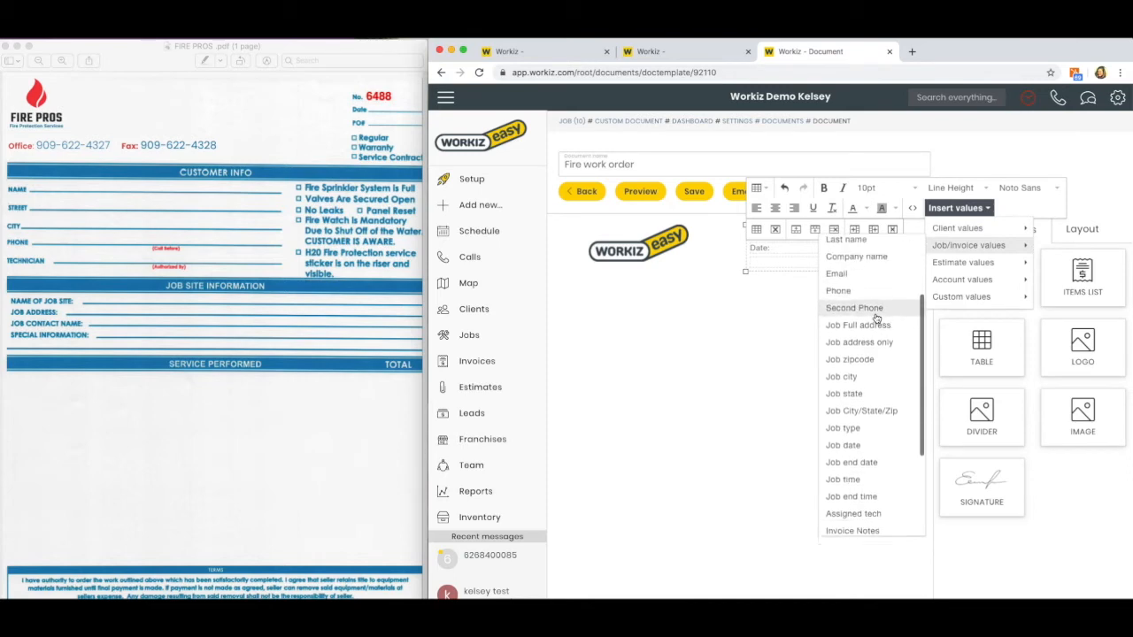
left_click(864, 412)
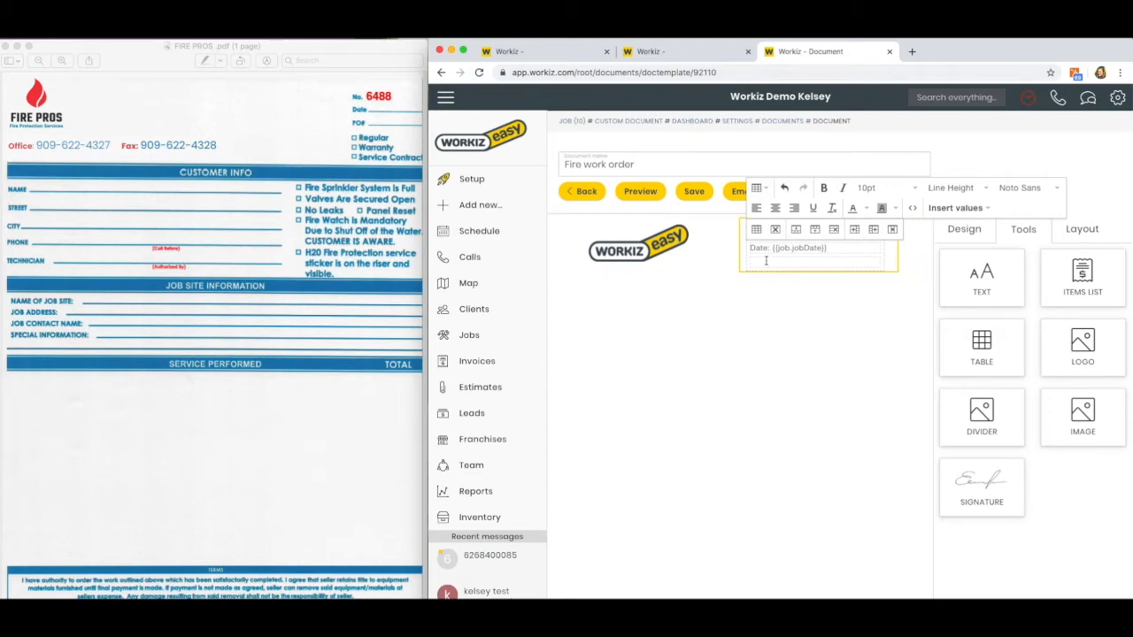
Step: Label the header table's third row "PO #:" and insert the custom PO Number value after it
type("PO #:")
left_click(949, 208)
mouse_move(949, 295)
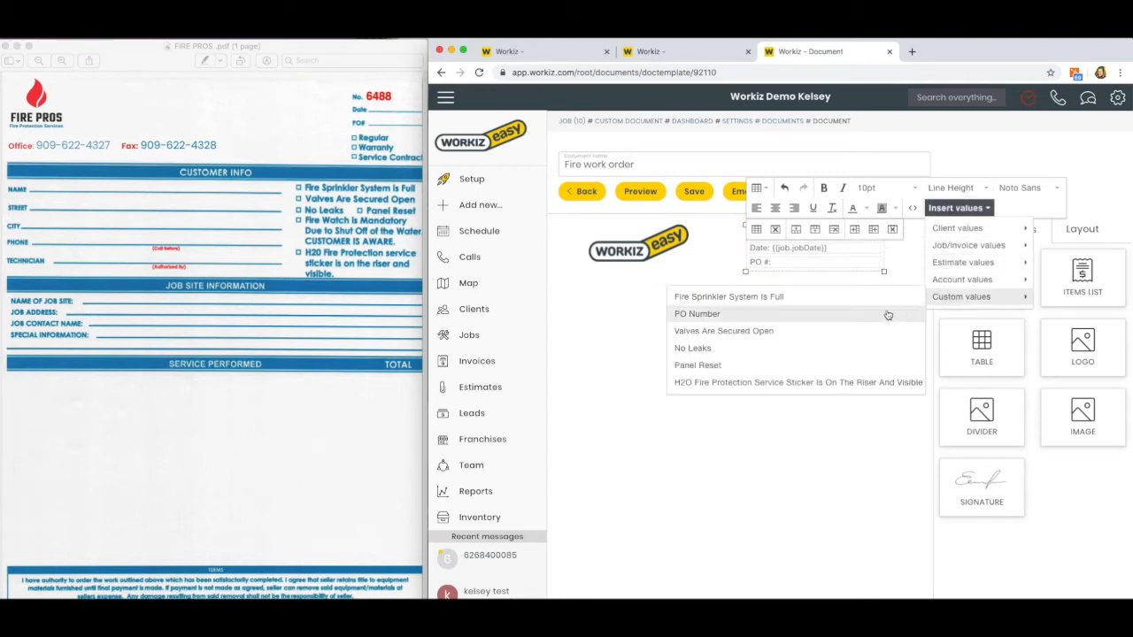
left_click(714, 315)
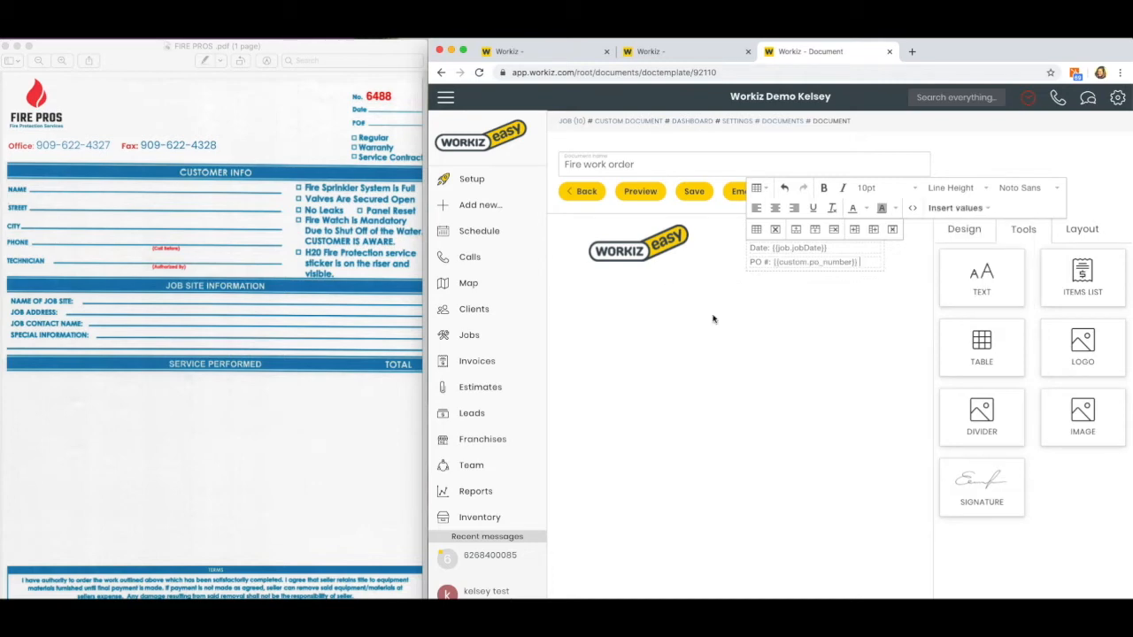
left_click(774, 349)
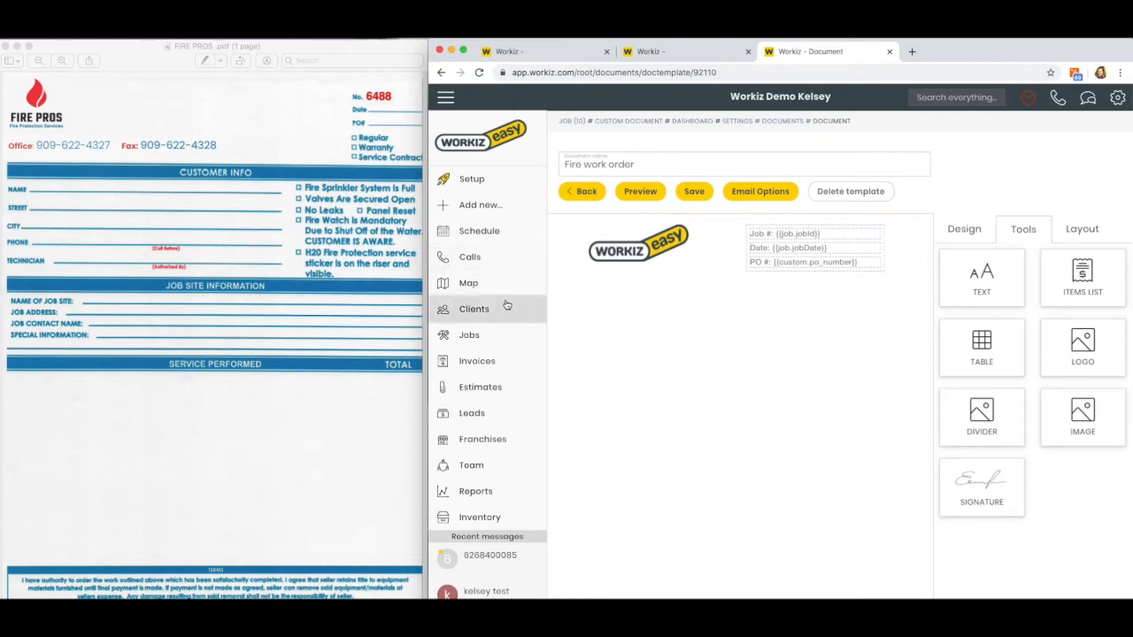
Step: Add a single-column layout below the logo and job details, and place a text block in it
left_click(1087, 232)
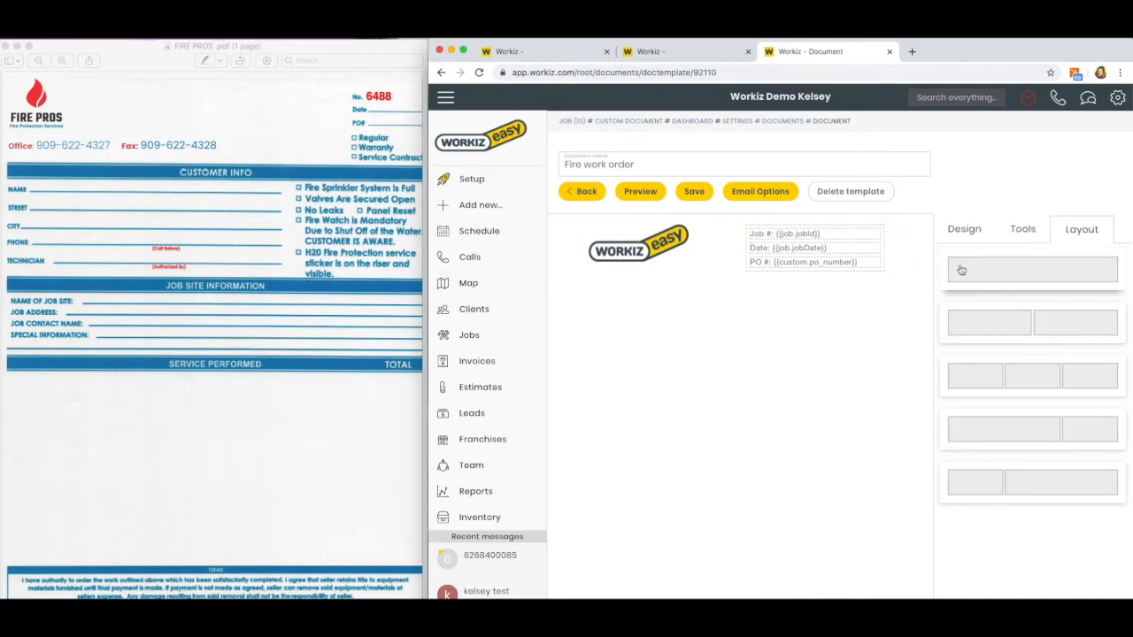
left_click_drag(985, 272, 718, 298)
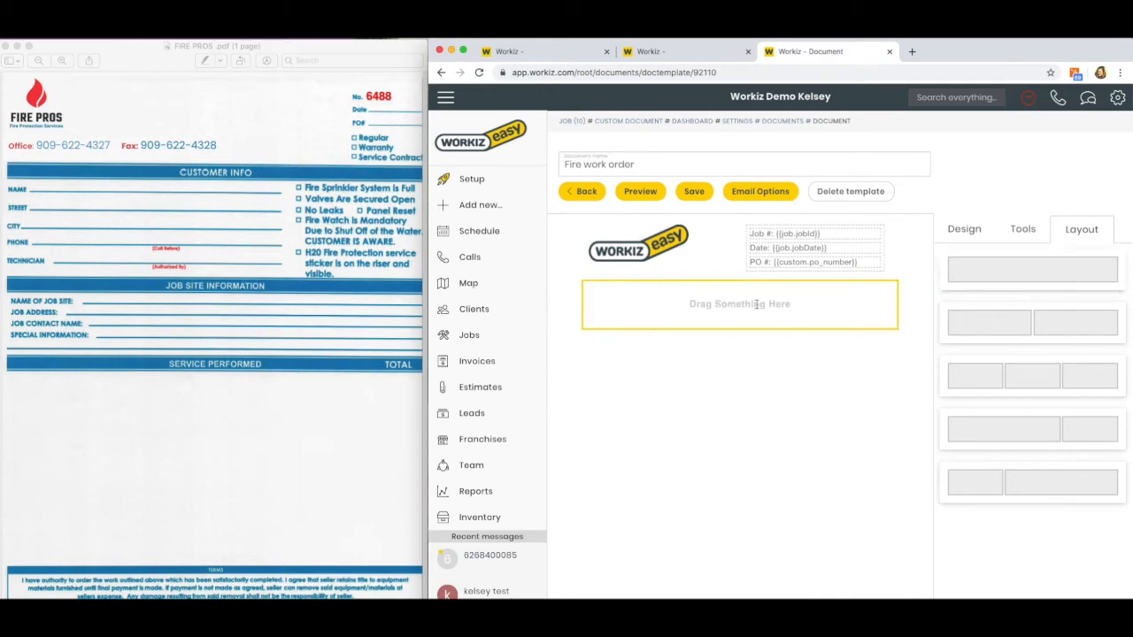
left_click(1024, 230)
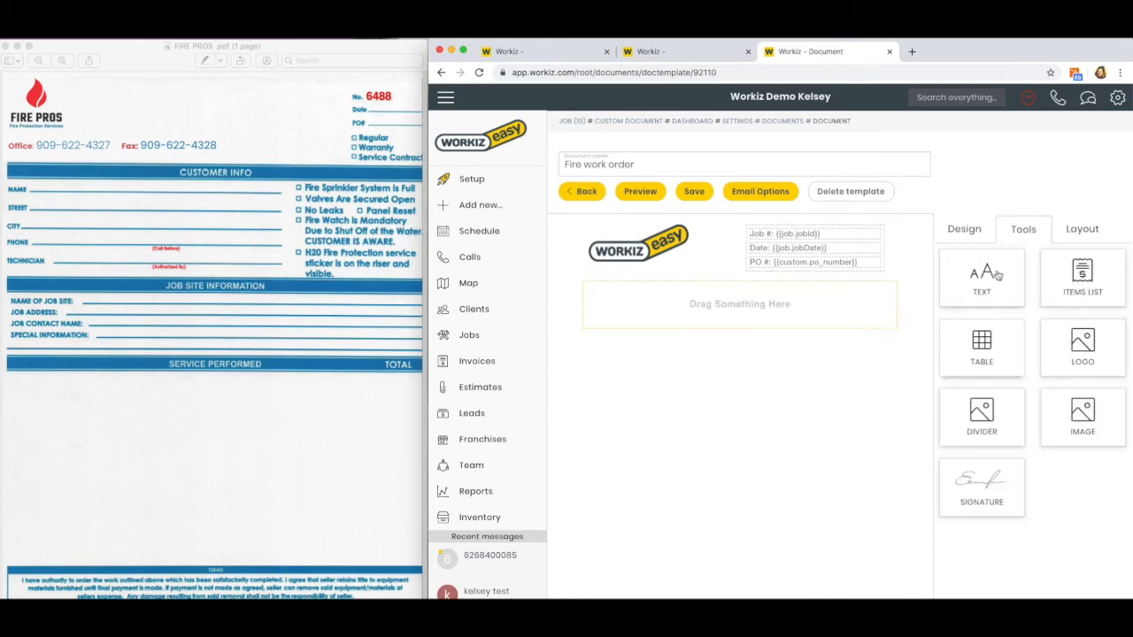
left_click_drag(994, 293, 787, 322)
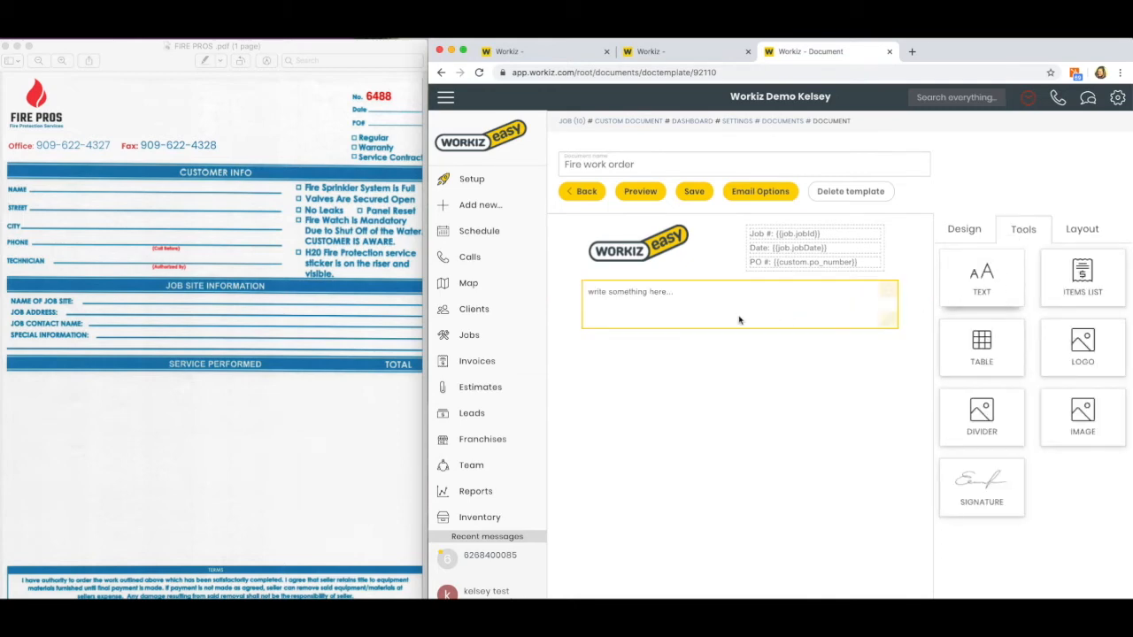
Step: Replace the new text block's placeholder text with "Customer Info"
left_click(684, 314)
left_click_drag(676, 293, 583, 294)
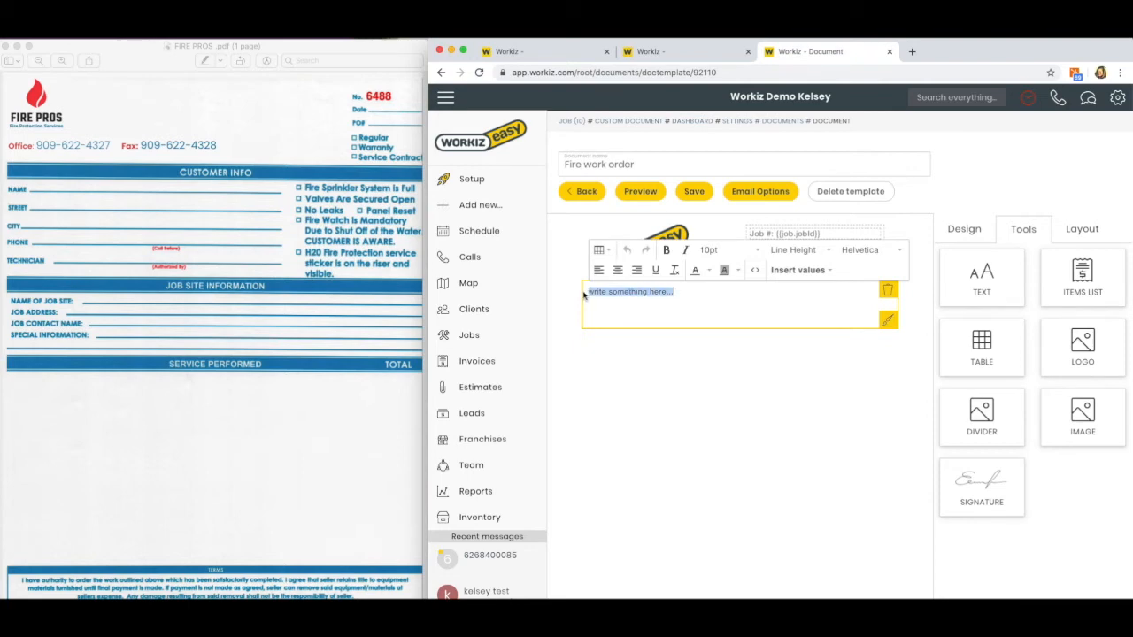
type("Cusomer")
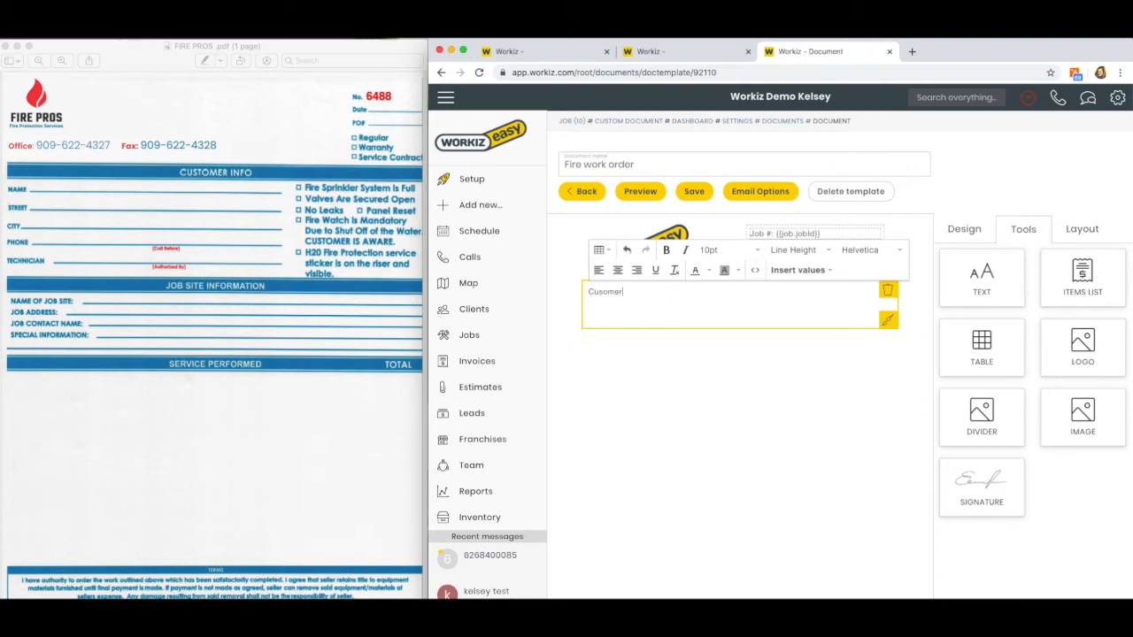
type("stom")
Step: Format the "Customer Info" heading as centered, 14pt and bold
left_click_drag(646, 293, 580, 293)
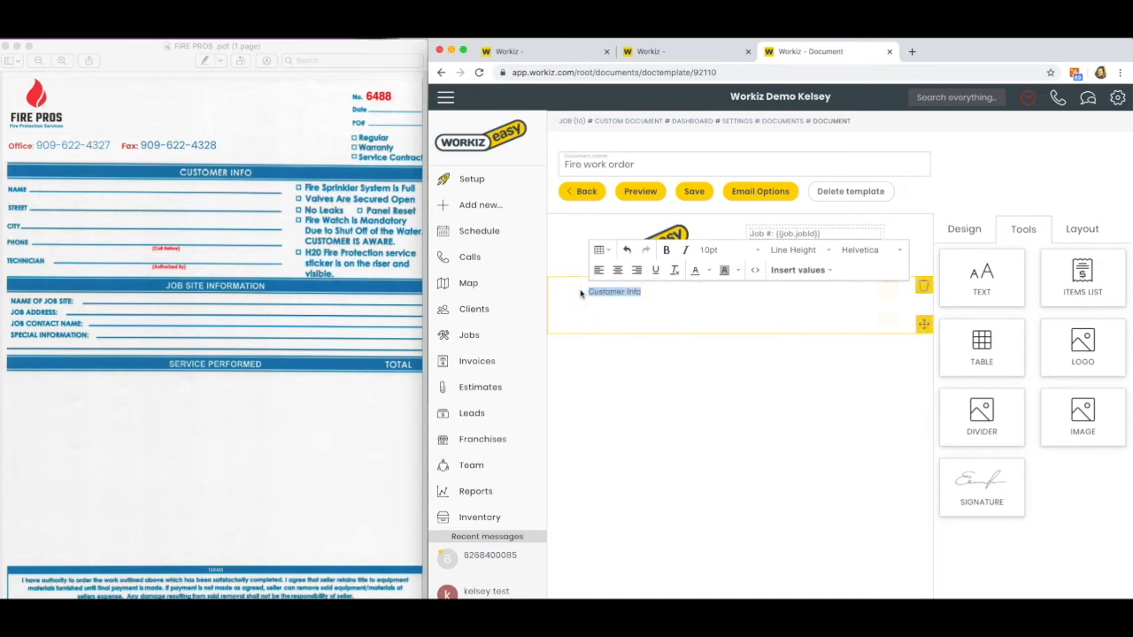
left_click(618, 270)
left_click(727, 253)
left_click(728, 322)
left_click(667, 249)
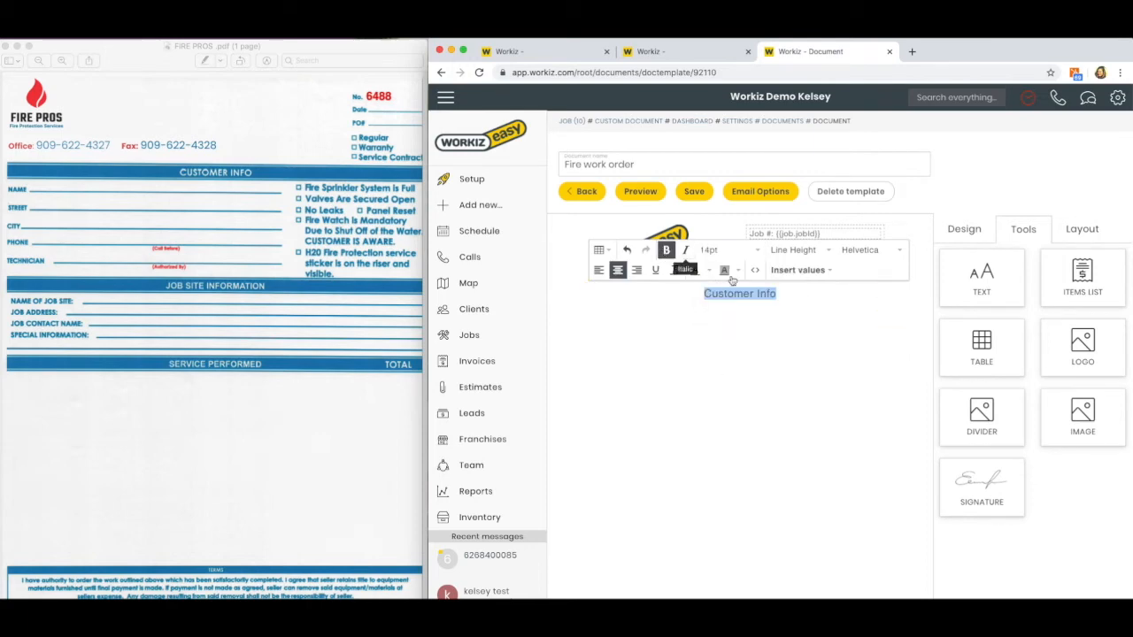
left_click(781, 370)
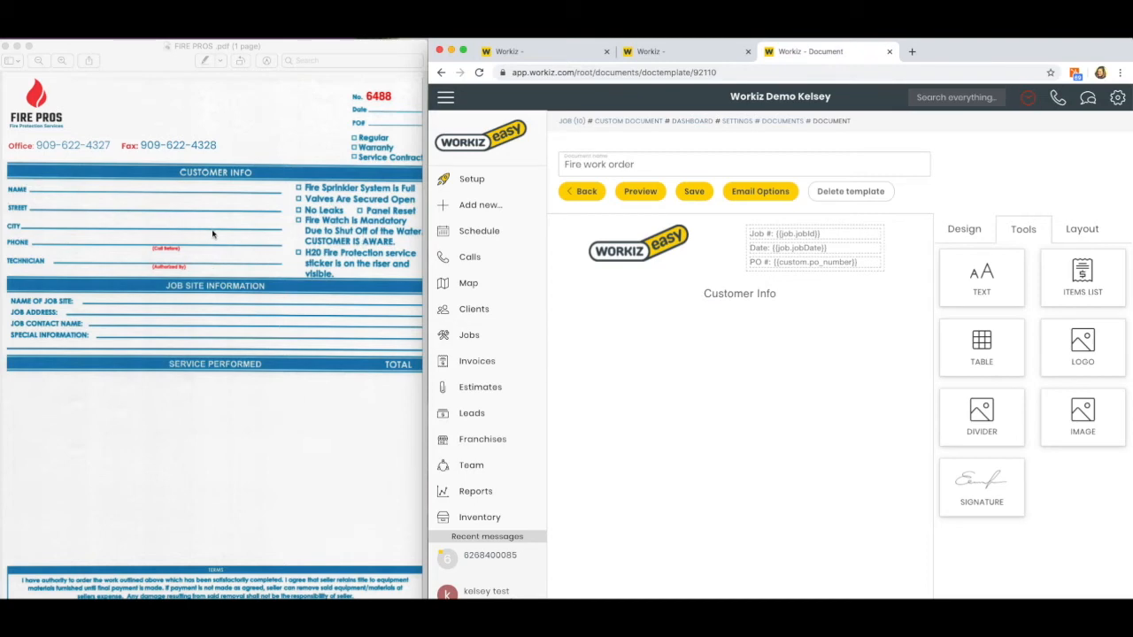
Step: Add a two-equal-column layout below the heading and insert a table reduced to a single column in its first cell
left_click(1087, 237)
left_click_drag(1059, 324, 832, 349)
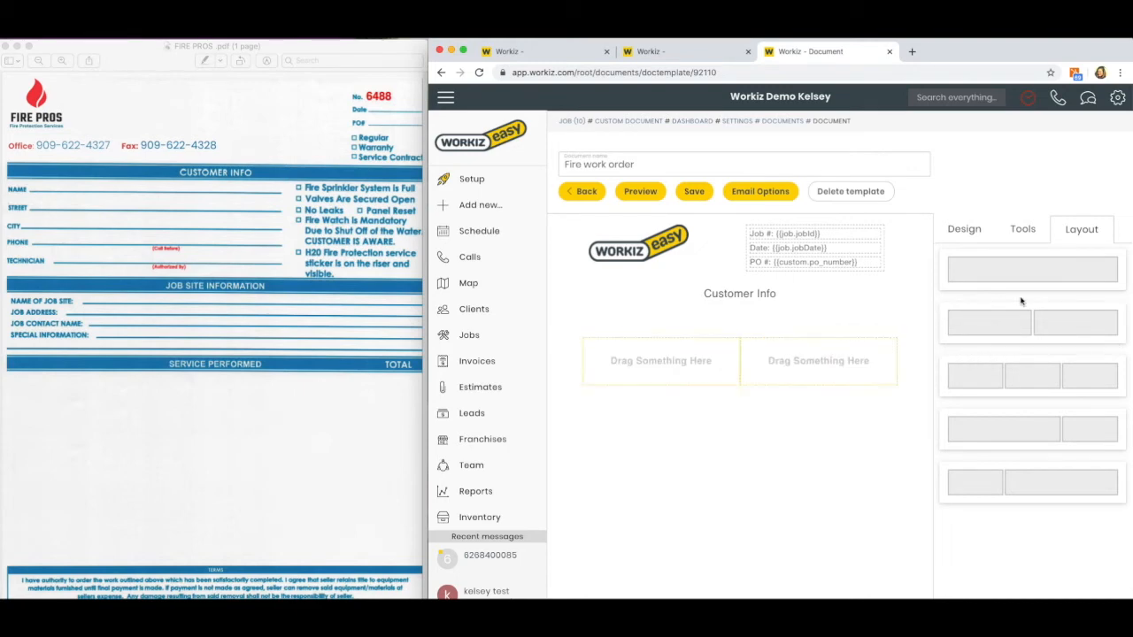
left_click(1022, 229)
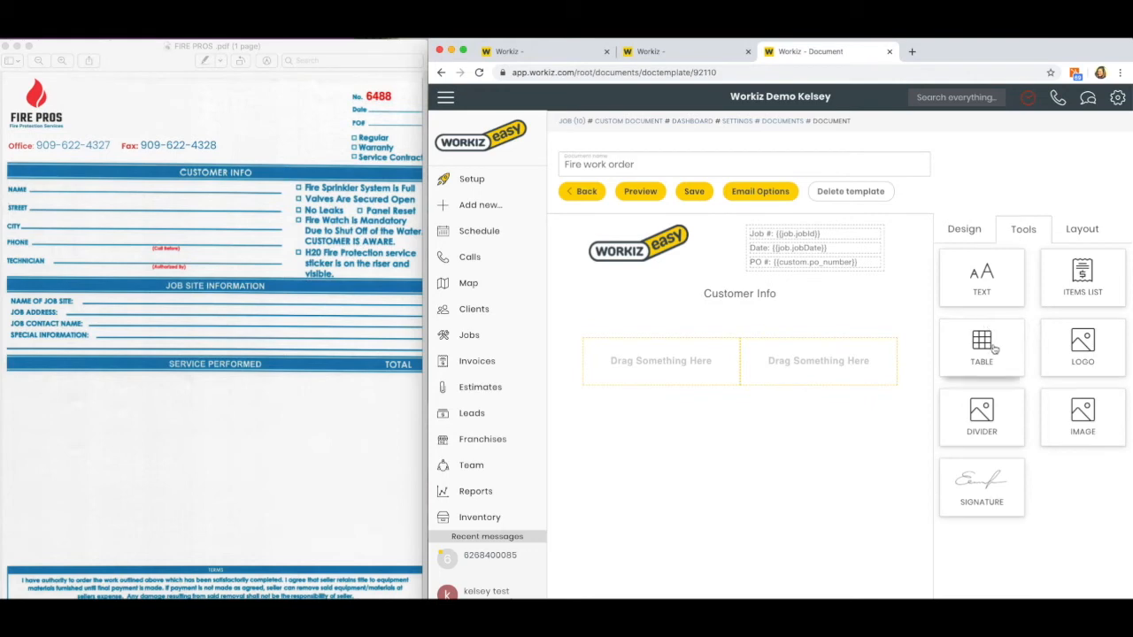
left_click_drag(993, 350, 699, 363)
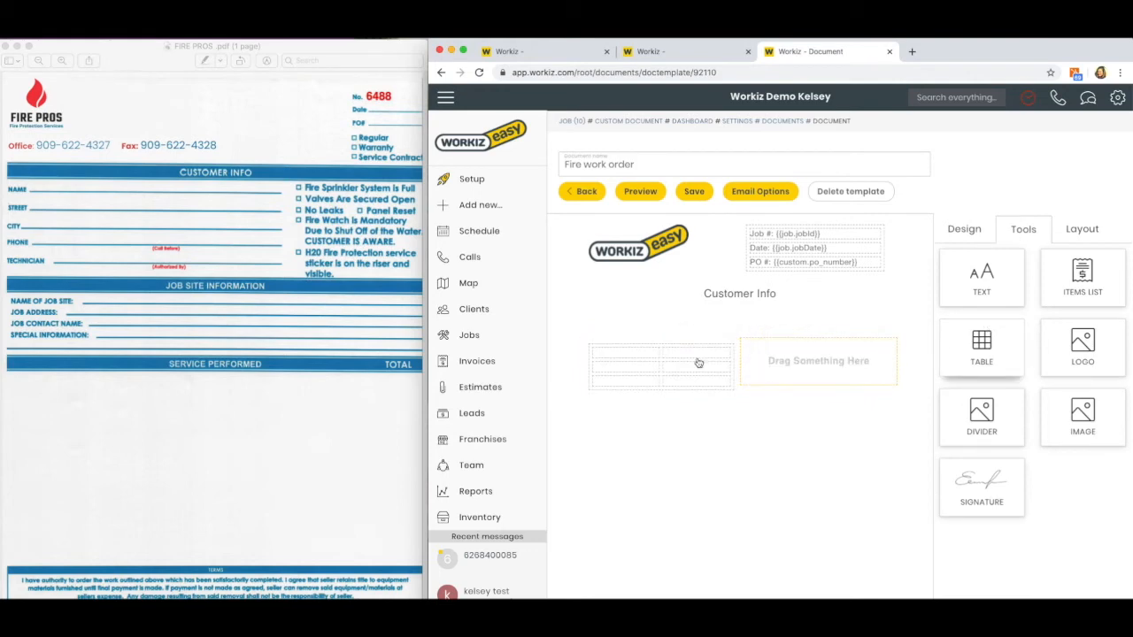
left_click(697, 356)
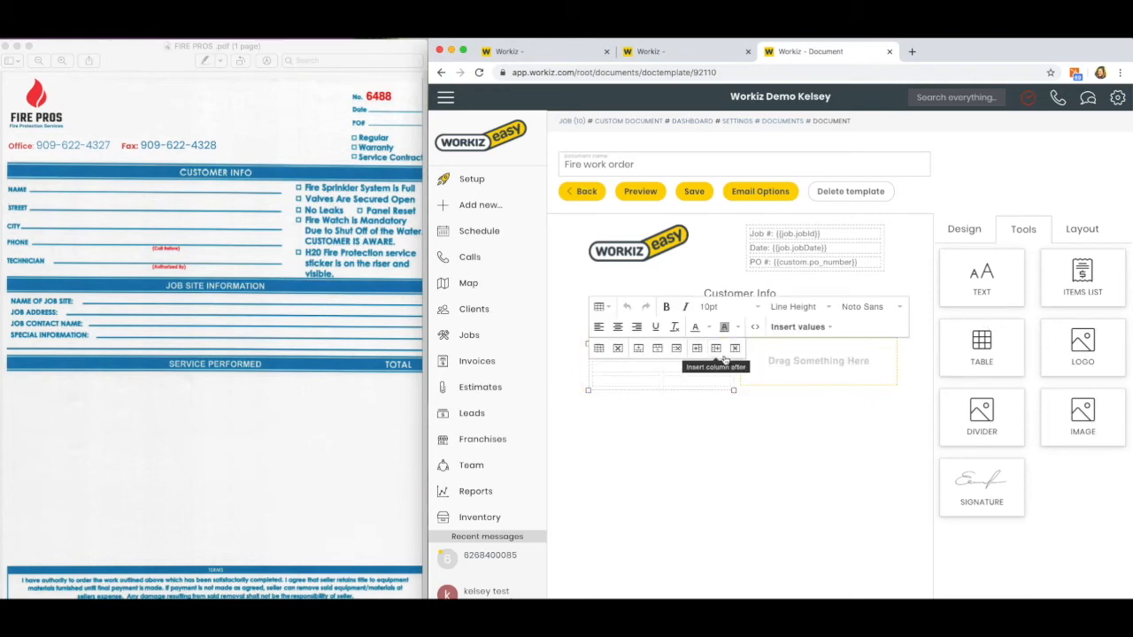
left_click(736, 352)
left_click(671, 446)
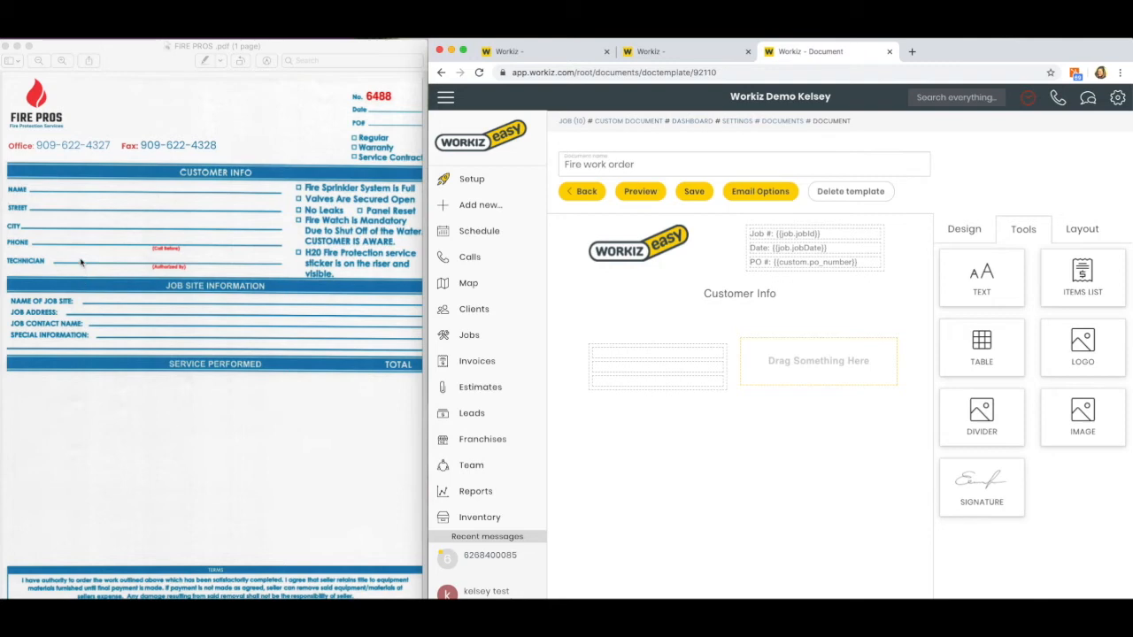
Step: Insert two more rows after the last row of the customer info table
left_click(633, 383)
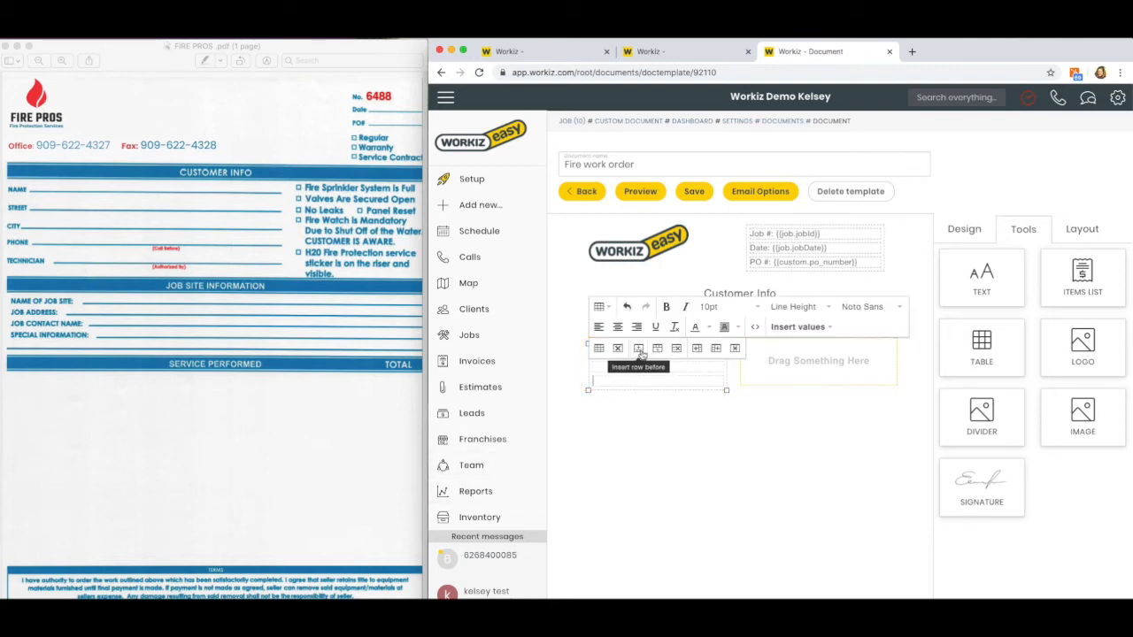
left_click(658, 355)
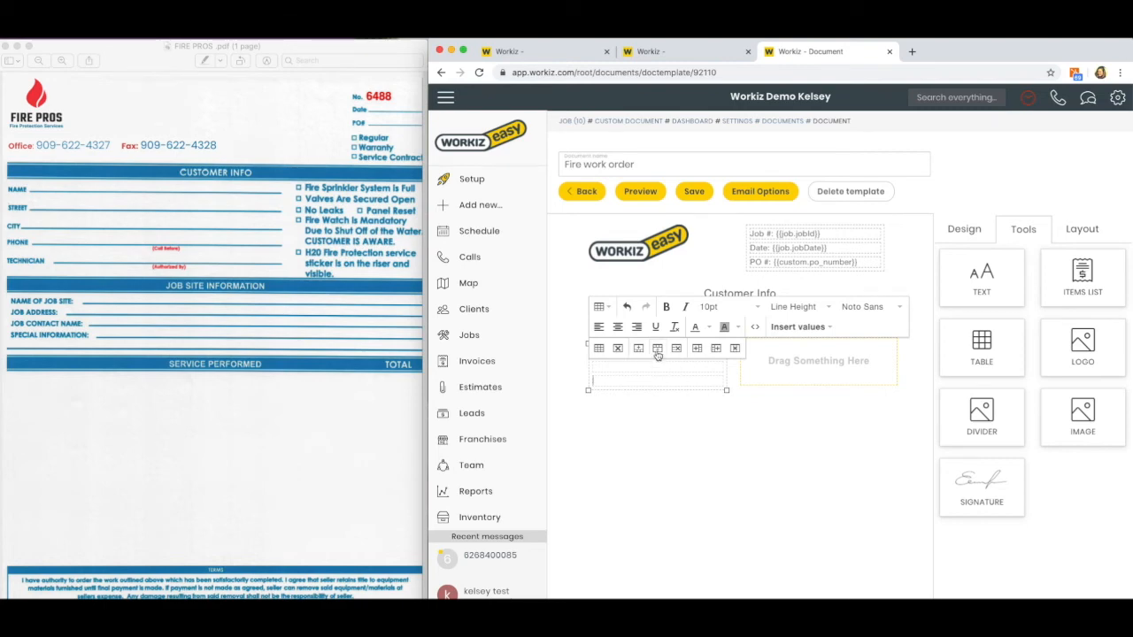
left_click(658, 355)
left_click(646, 487)
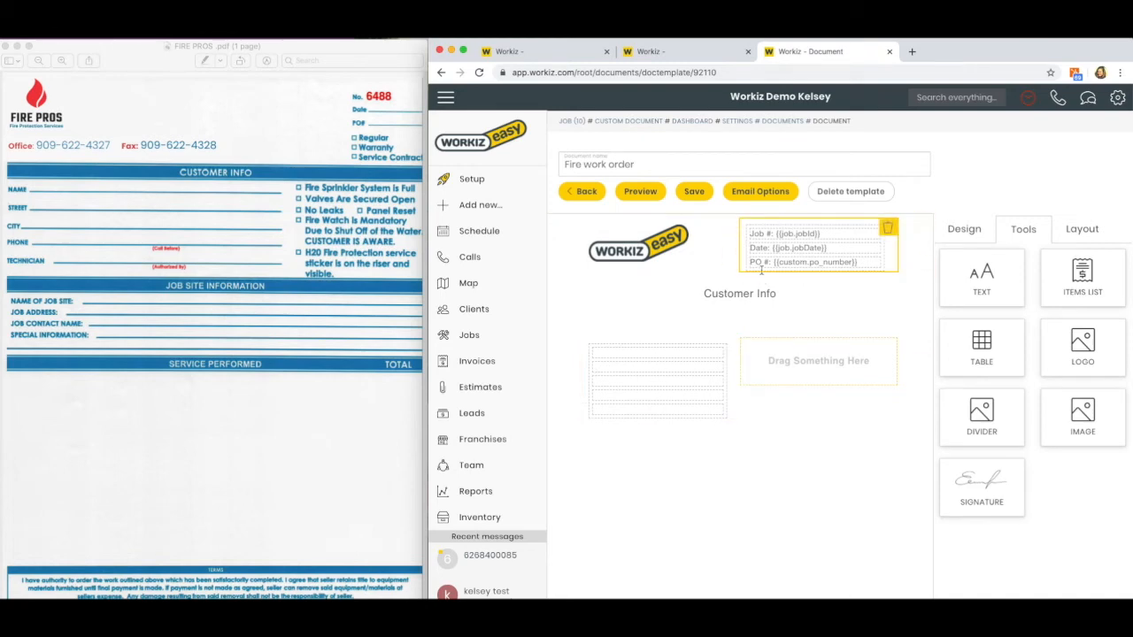
Step: Label the customer info table's first row "Name:" and insert the Client full name value after it
left_click(628, 354)
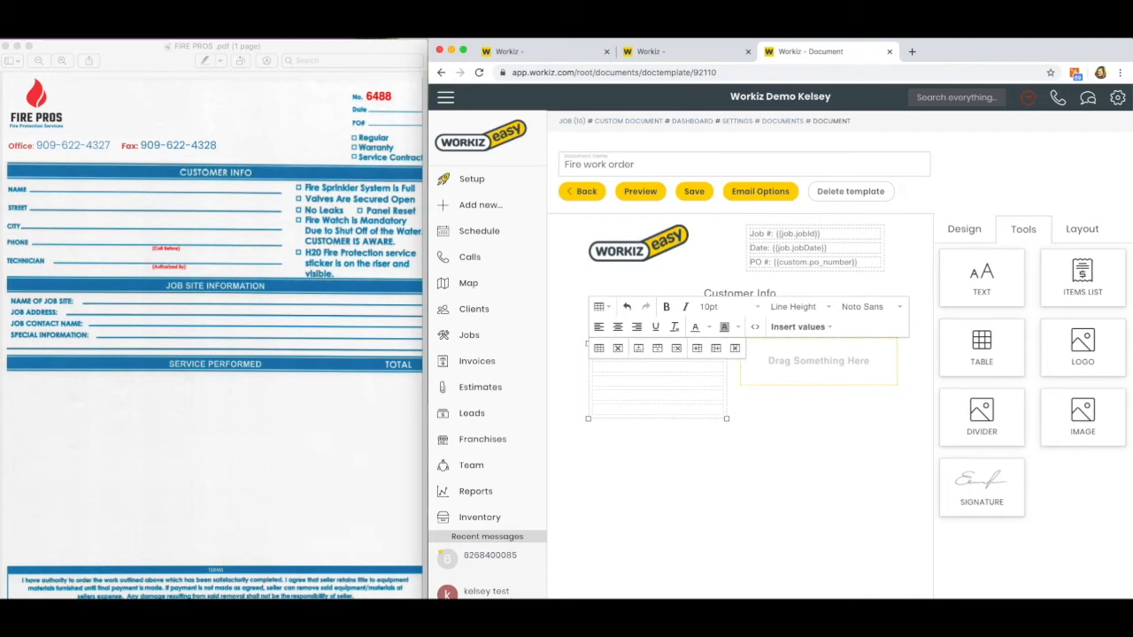
left_click(646, 473)
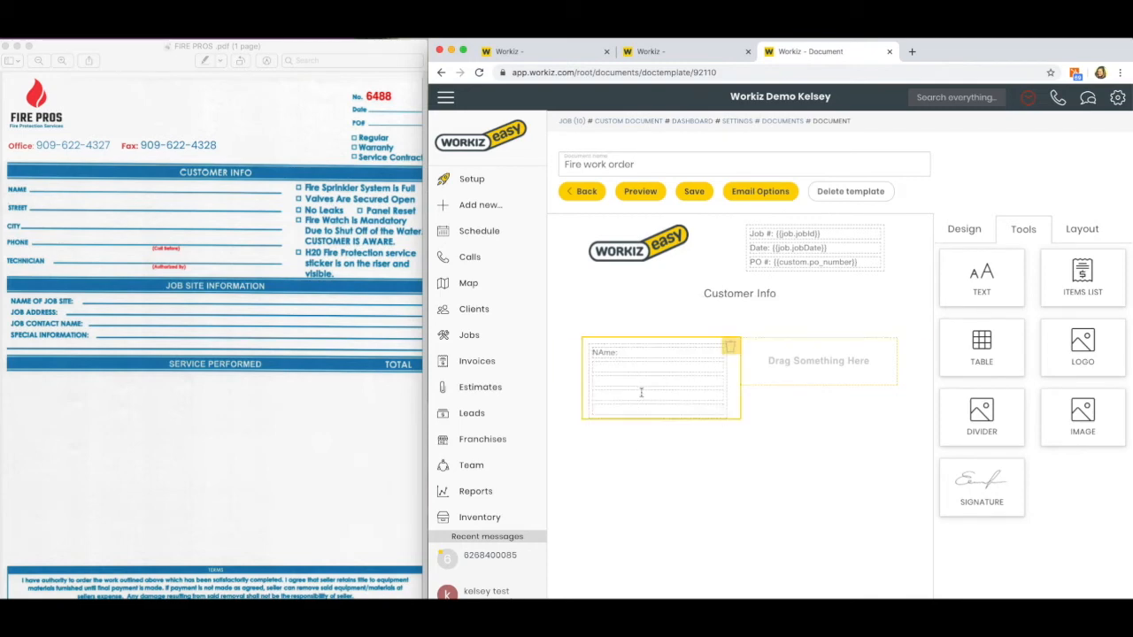
left_click(602, 352)
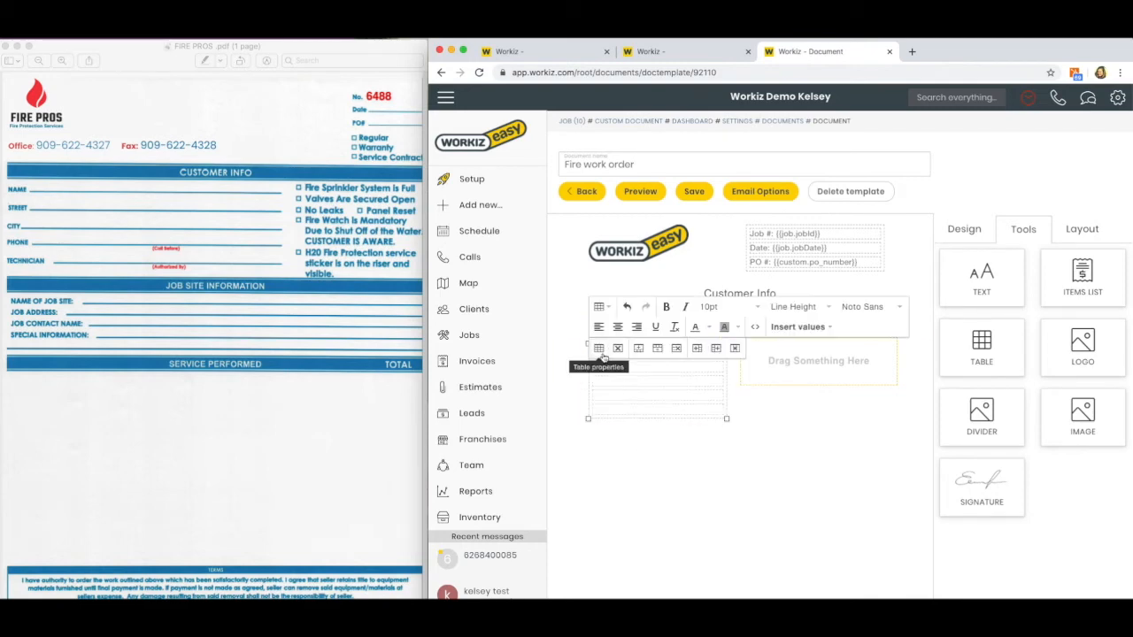
left_click(673, 453)
left_click(606, 353)
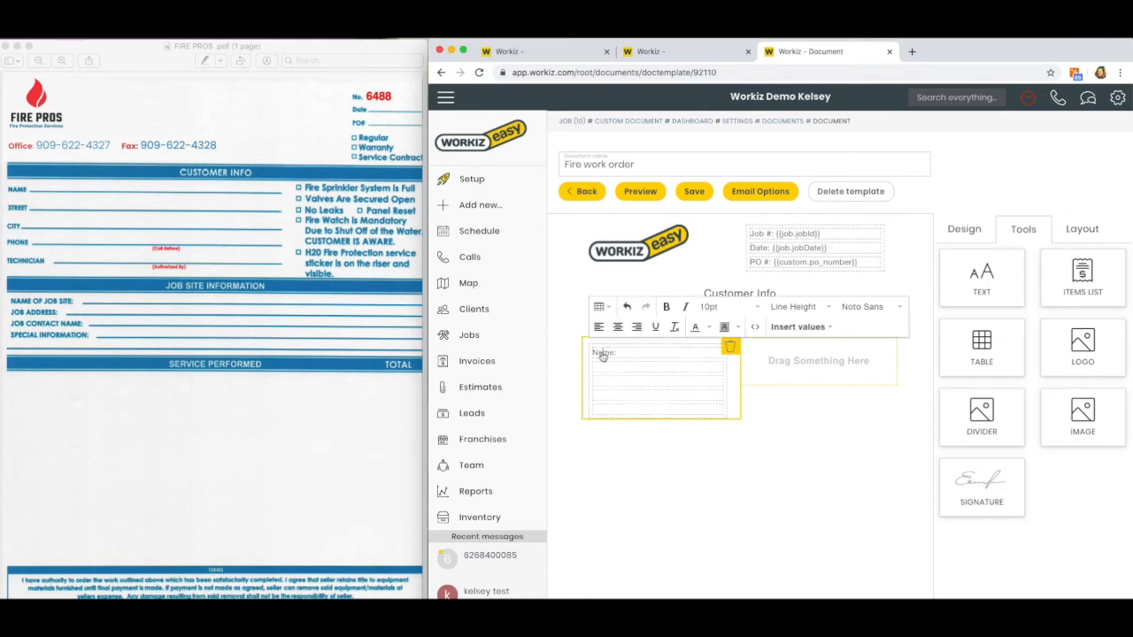
left_click(646, 469)
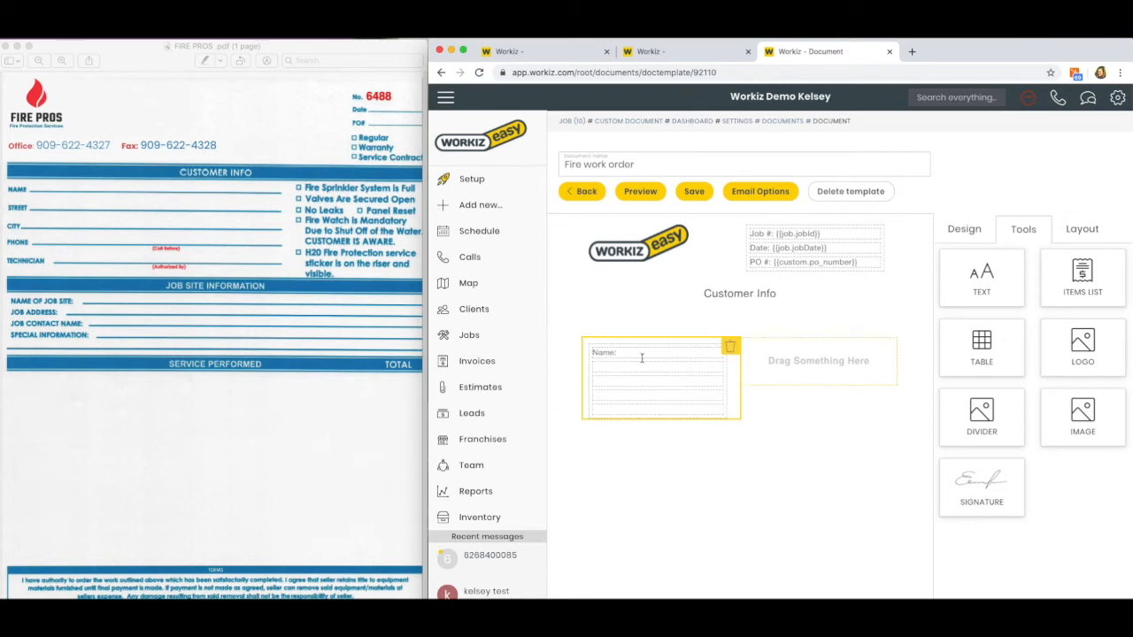
left_click(641, 355)
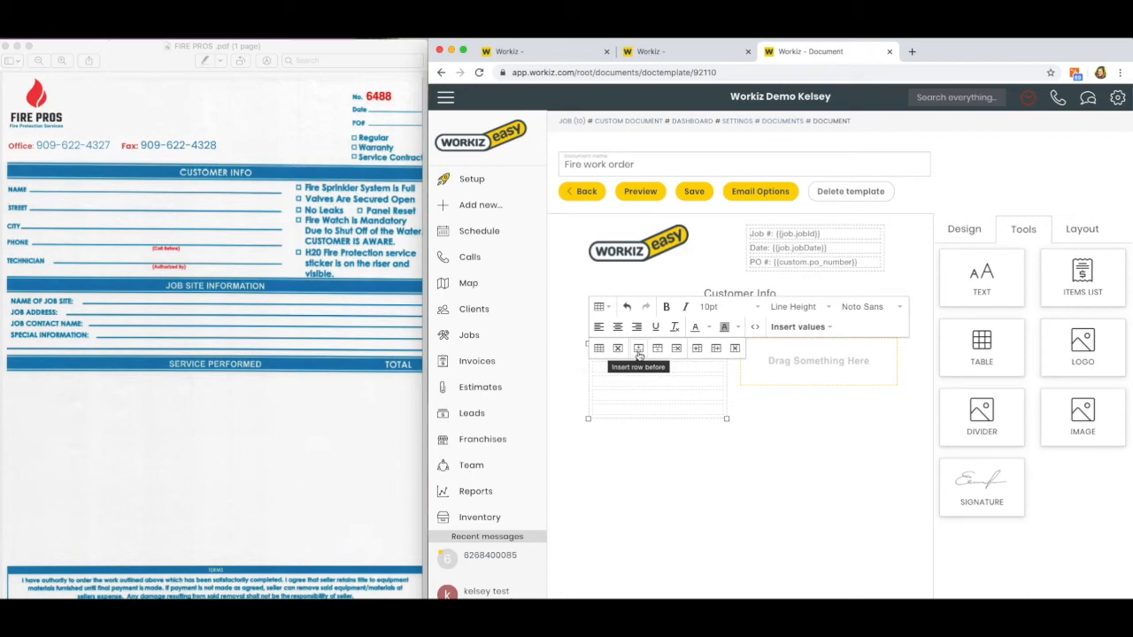
left_click(807, 329)
mouse_move(810, 352)
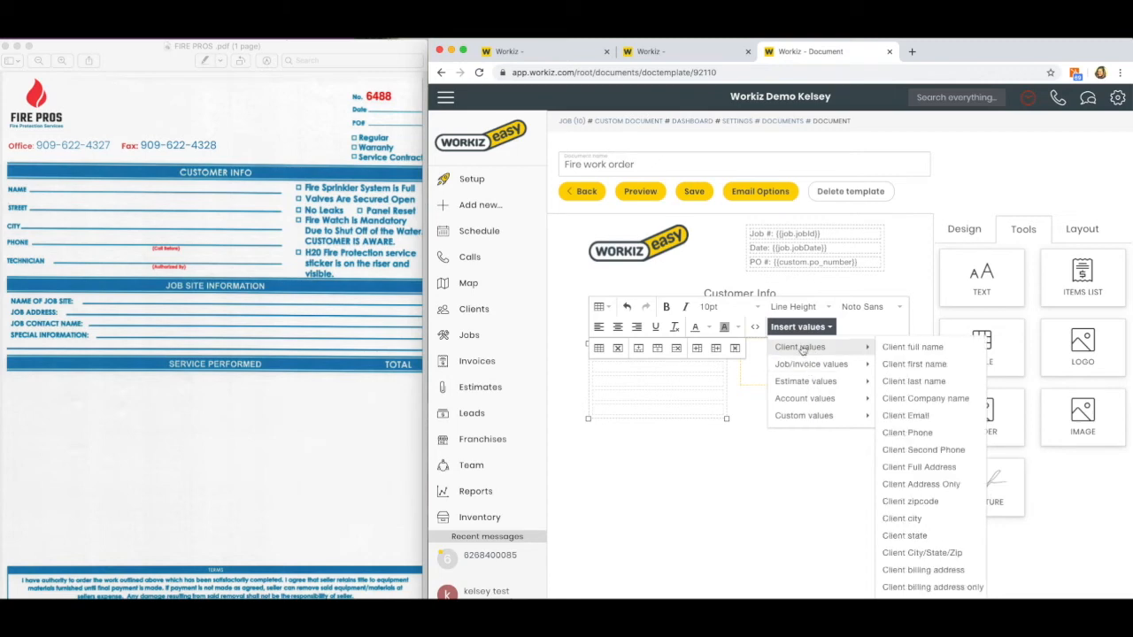
left_click(904, 351)
left_click(754, 480)
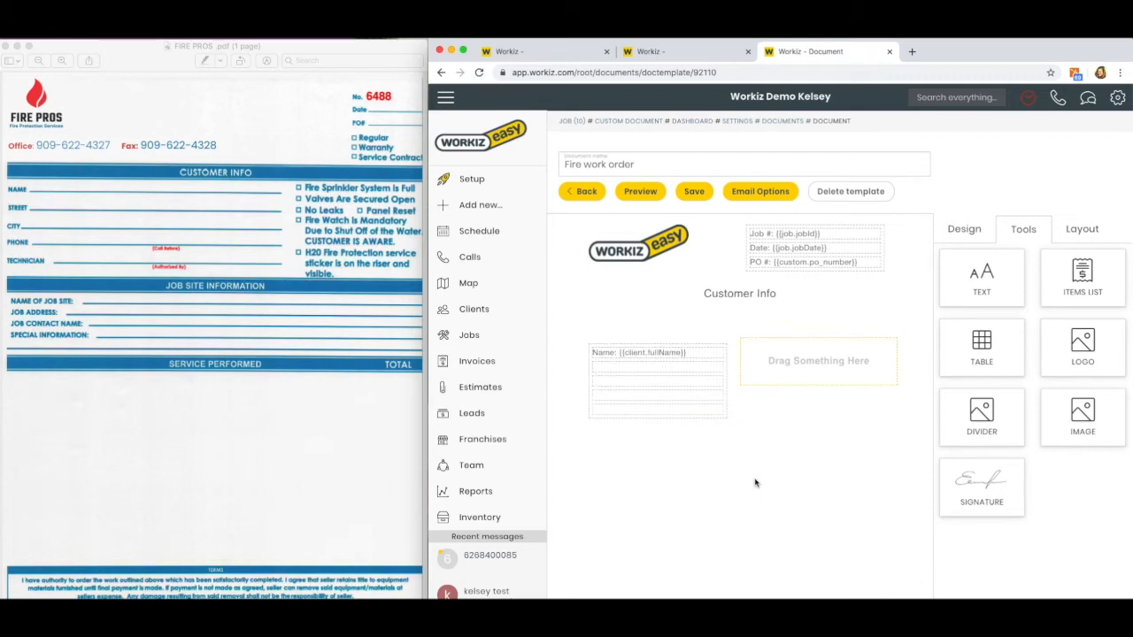
Step: Label the customer info table's second row "Street:" and insert the Job address only value after it
left_click(607, 370)
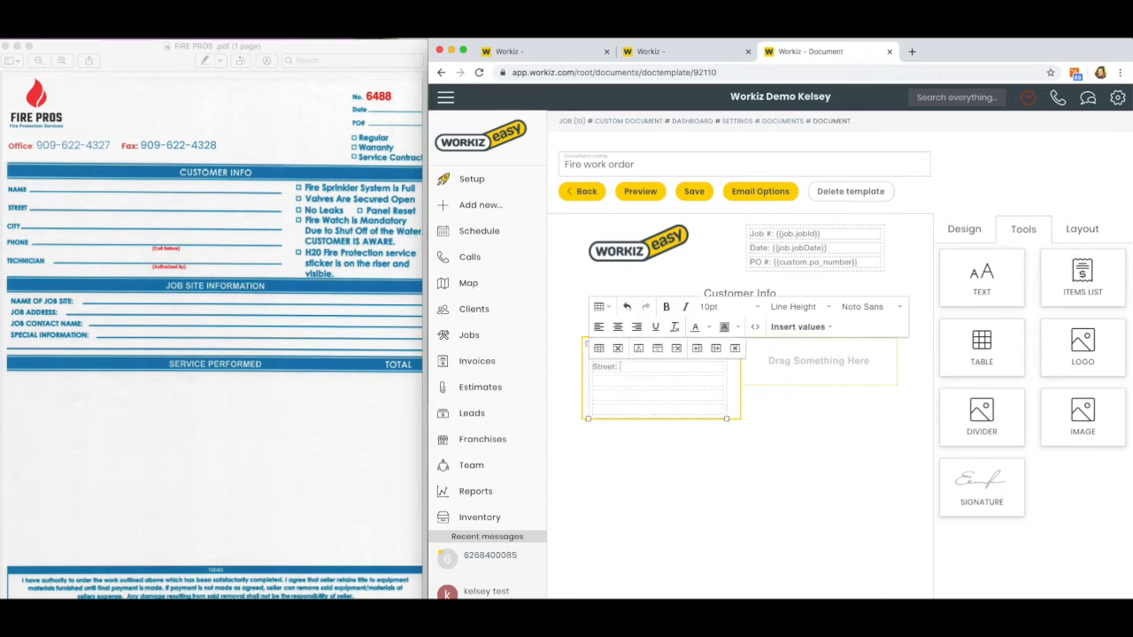
left_click(800, 326)
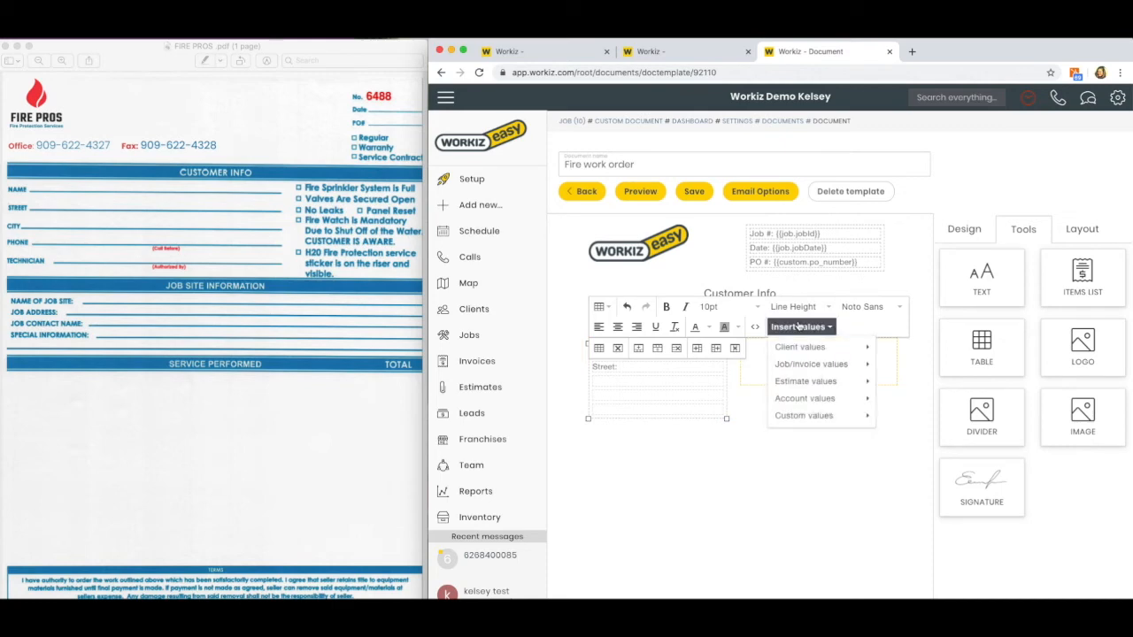
mouse_move(791, 364)
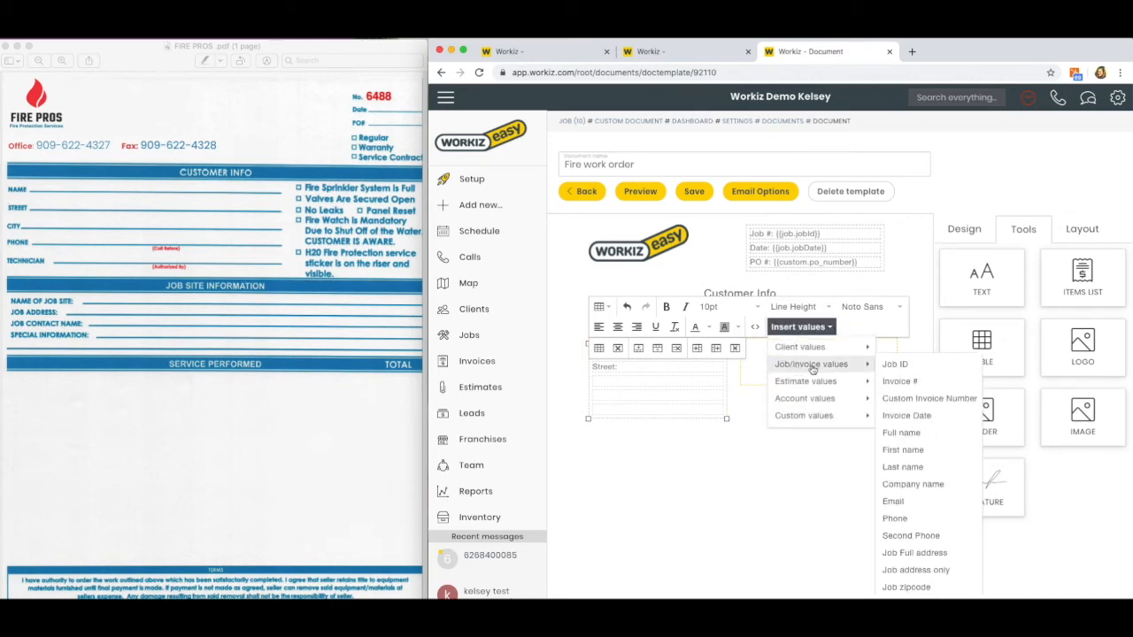
scroll(903, 416, "down", 2)
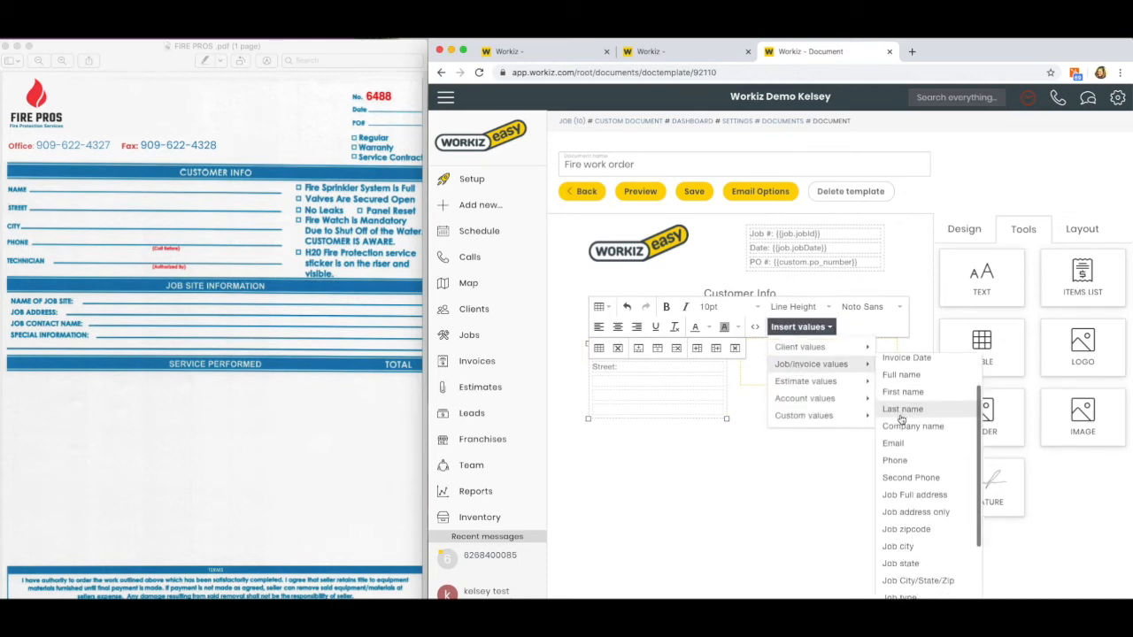
left_click(908, 513)
Step: Label the customer info table's third row "City:" and insert the Job city value after it
left_click(614, 382)
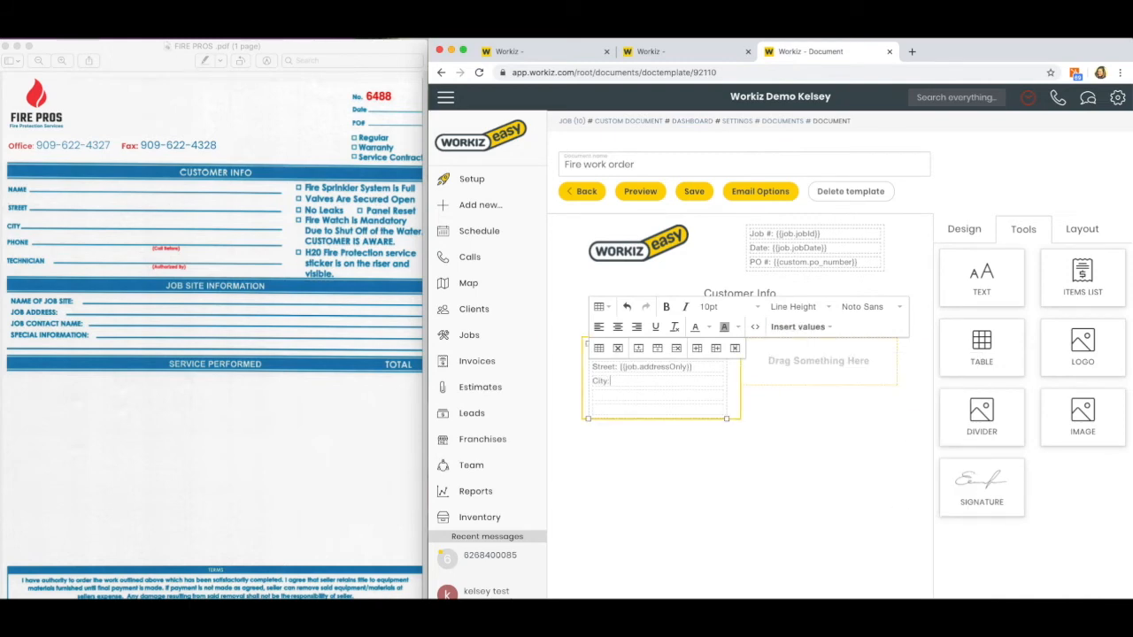
left_click(797, 327)
mouse_move(799, 366)
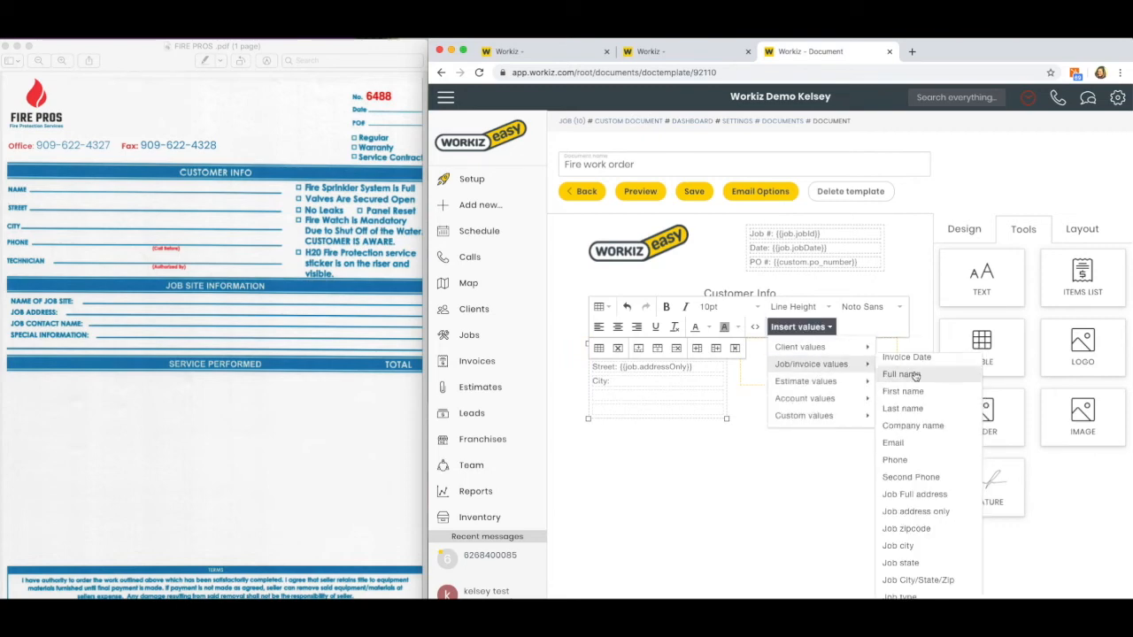
scroll(907, 474, "down", 2)
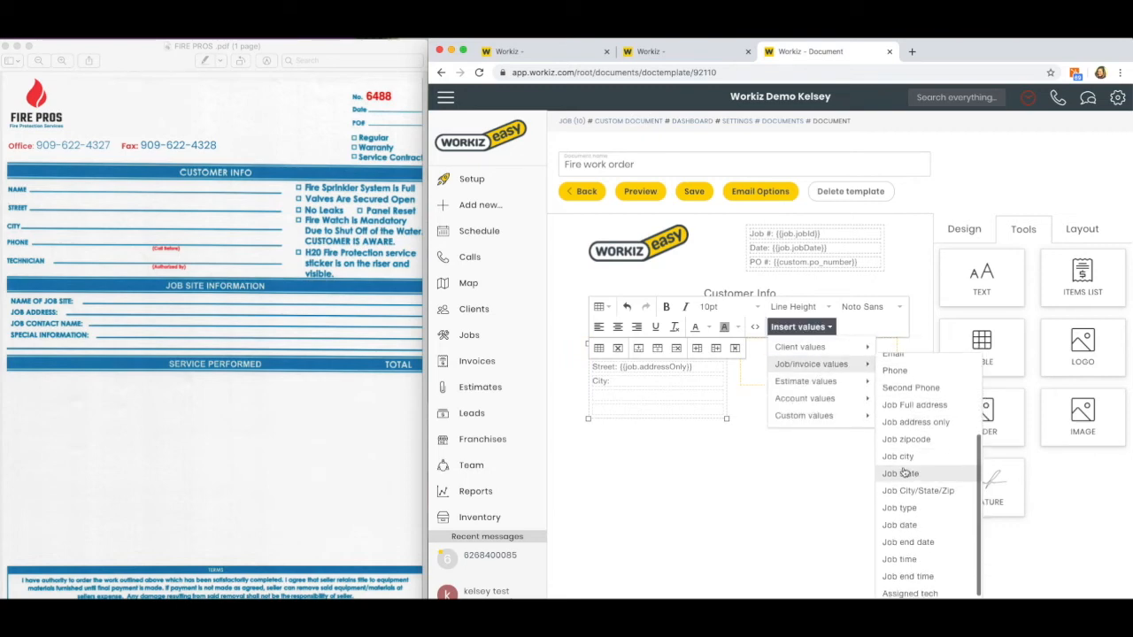
left_click(900, 456)
left_click(642, 503)
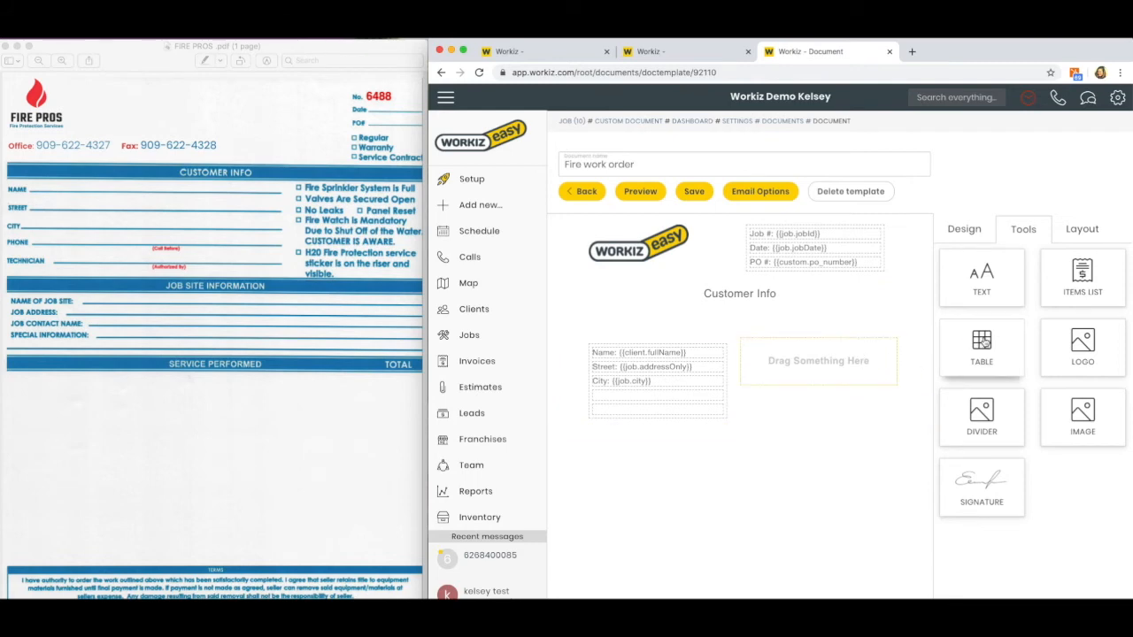
Step: Add a table to the empty second cell of the customer info layout and reduce it to a single column
left_click_drag(982, 343, 841, 363)
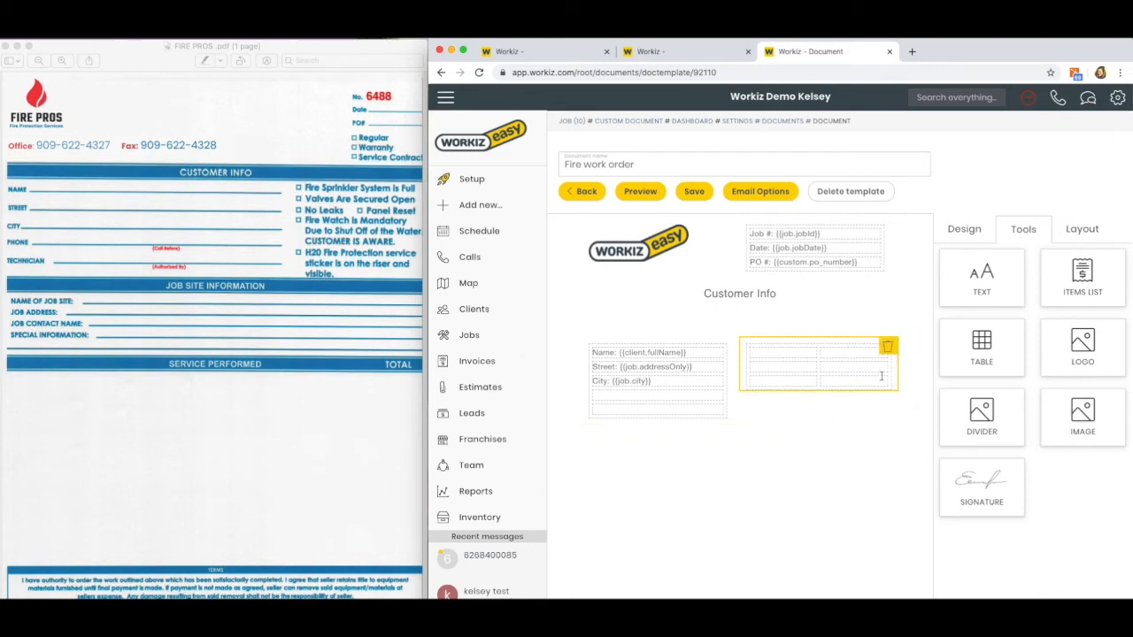
left_click(858, 356)
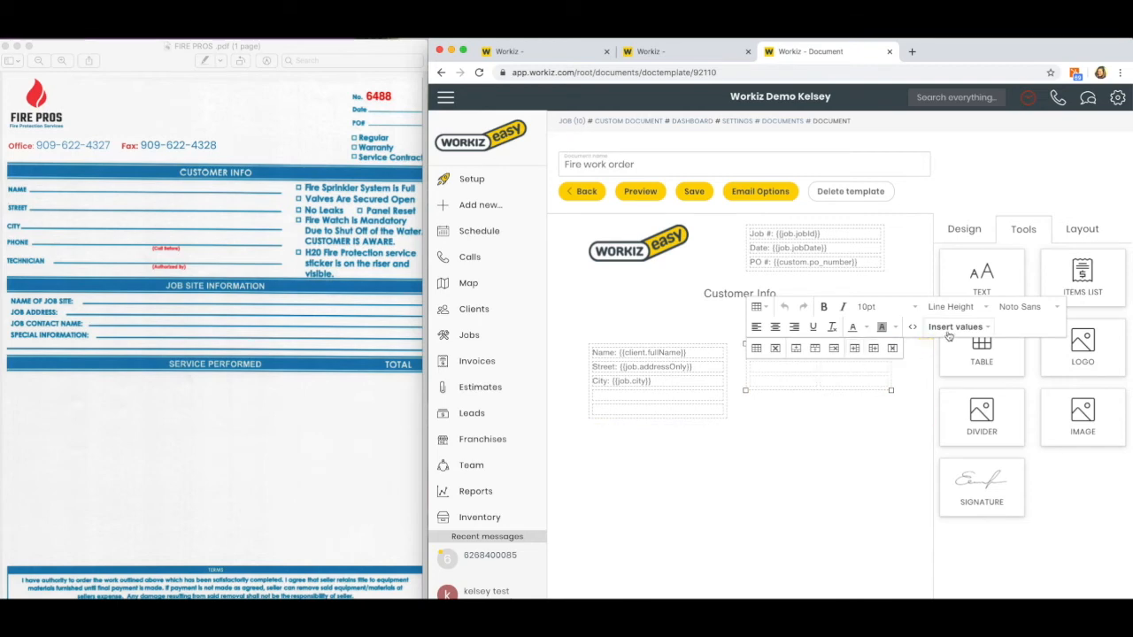
left_click(868, 348)
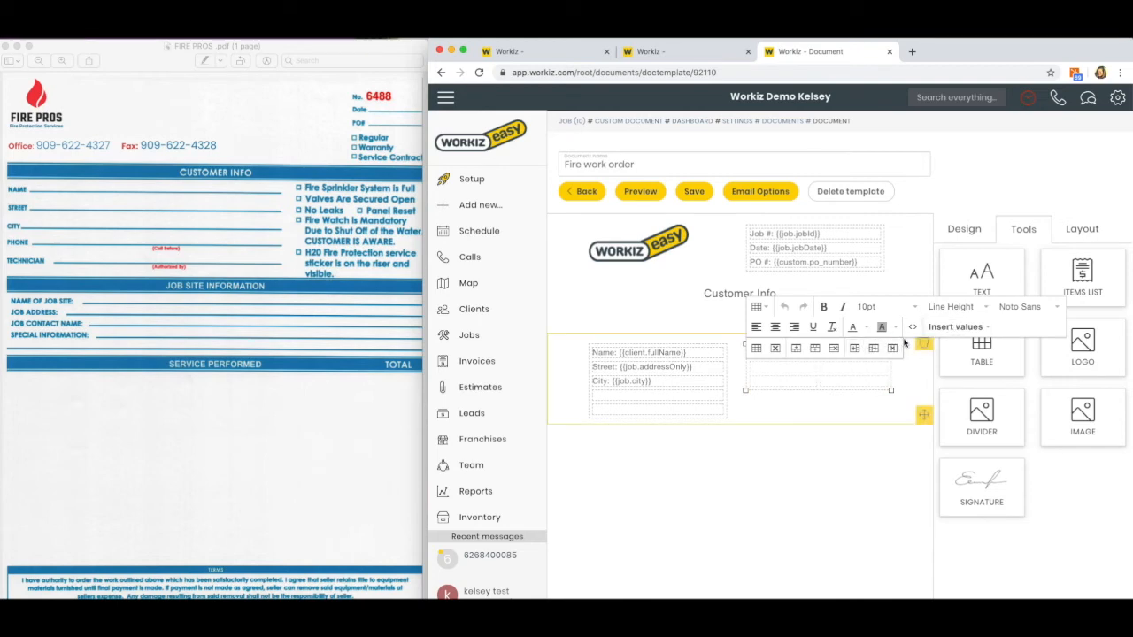
left_click(826, 435)
left_click(779, 355)
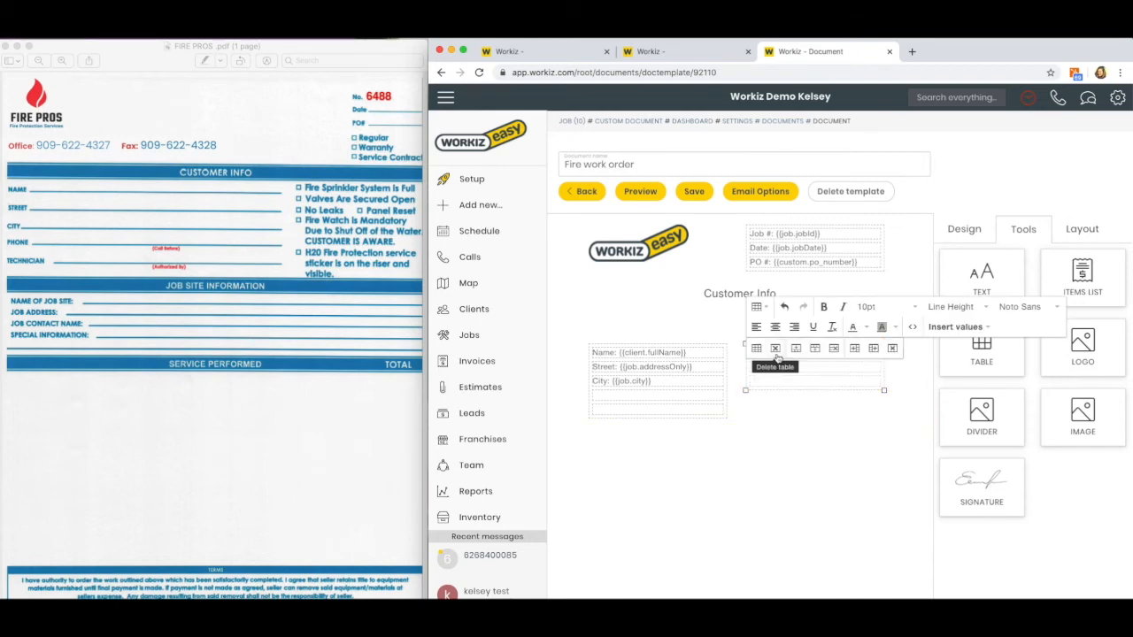
left_click(773, 355)
left_click(787, 415)
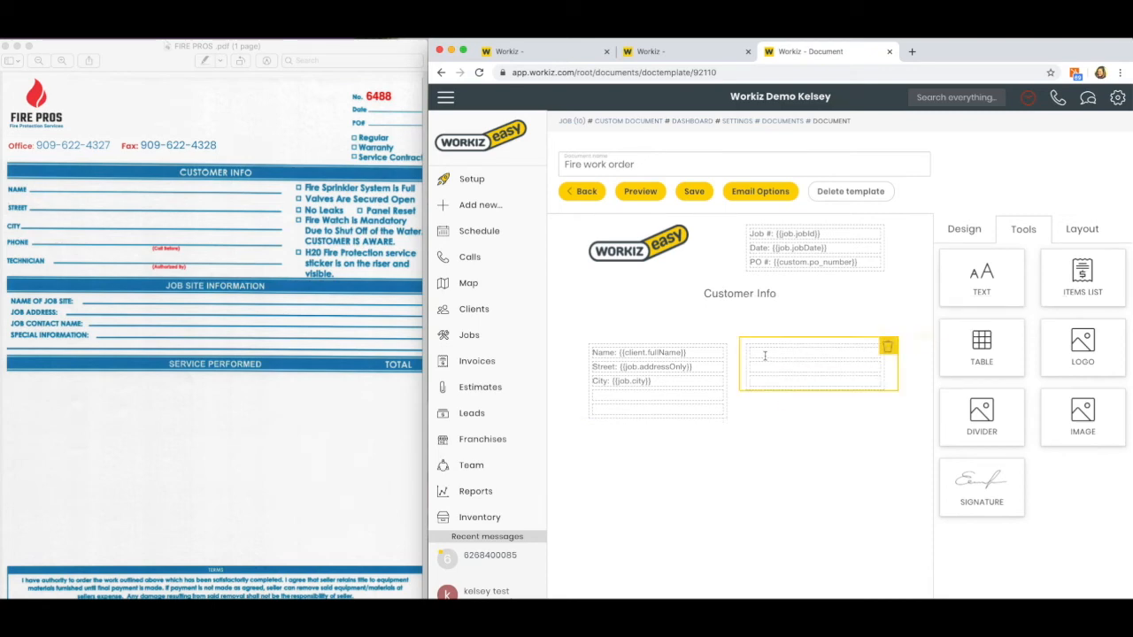
Step: Enter "Fire sprinkler system is full" in the first row of the new single-column table
left_click(765, 355)
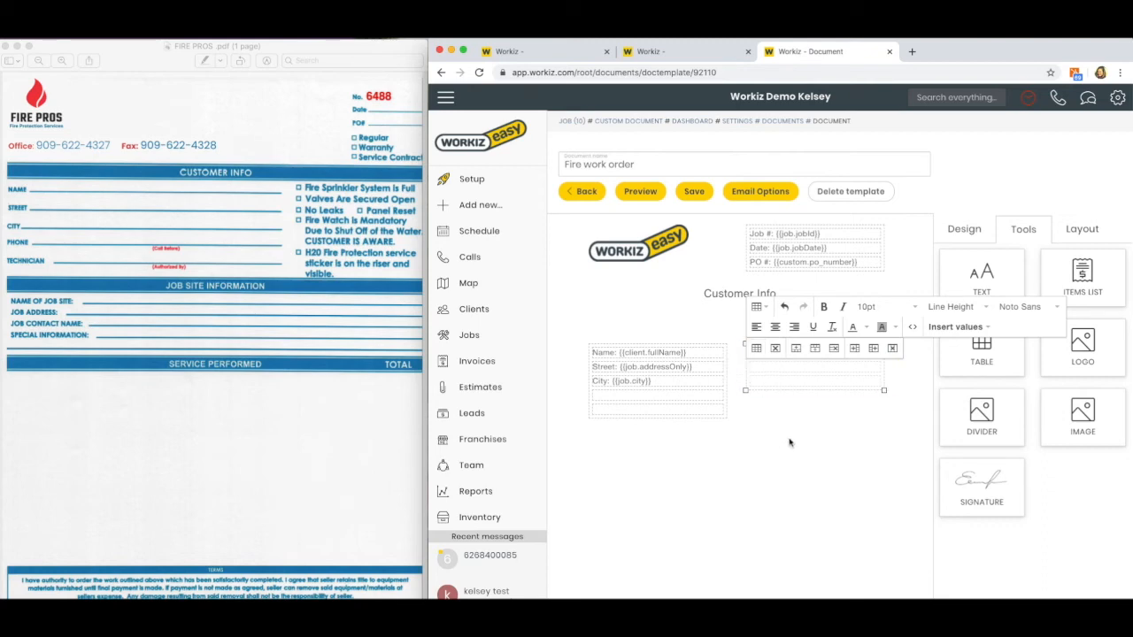
left_click(804, 473)
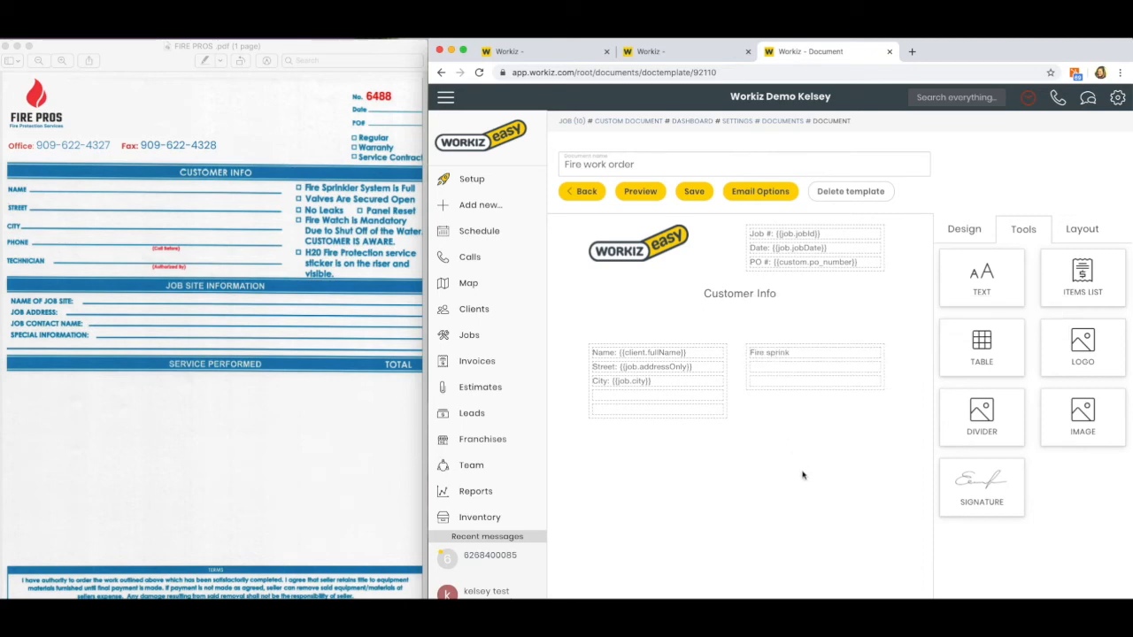
left_click(794, 354)
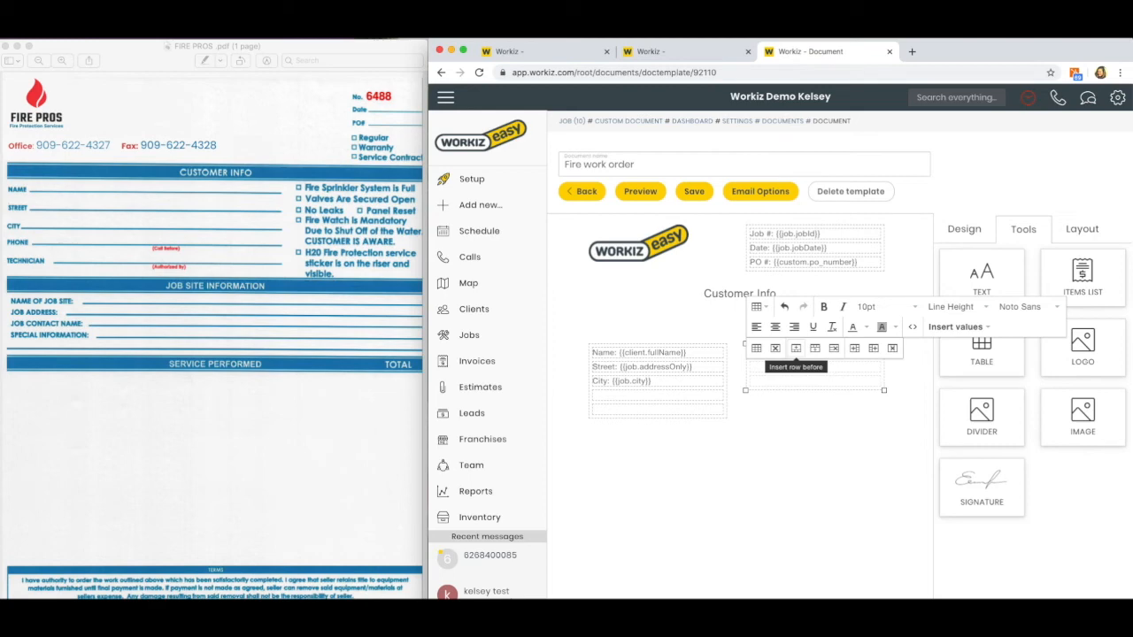
left_click(796, 436)
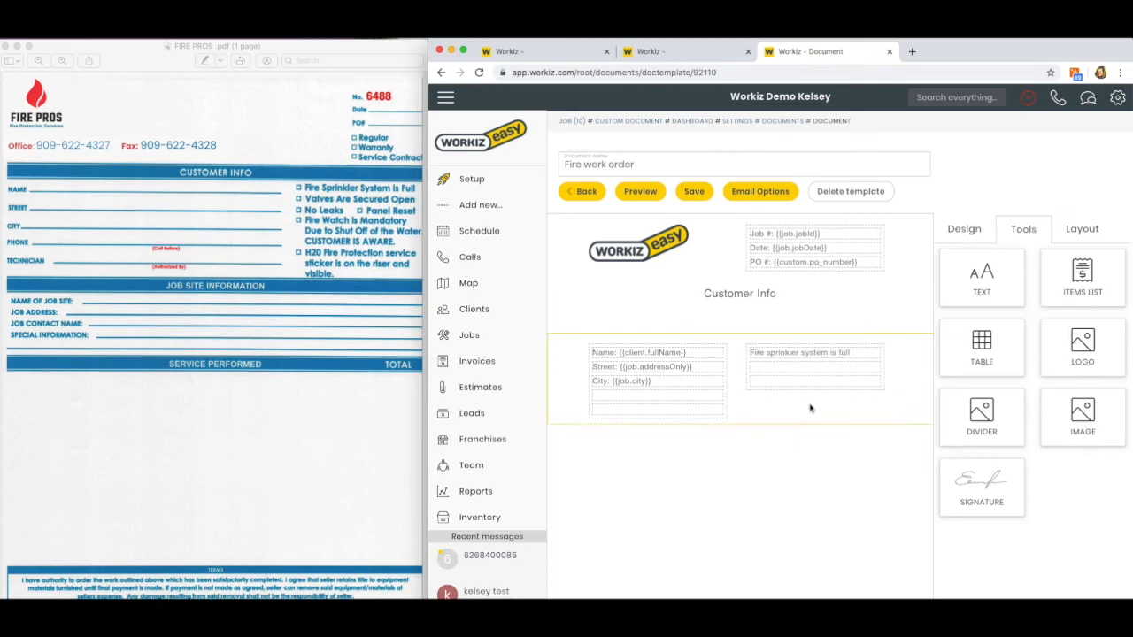
Step: Add a colon after the fire sprinkler label and insert the custom value Fire Sprinkler System Is Full
left_click(854, 356)
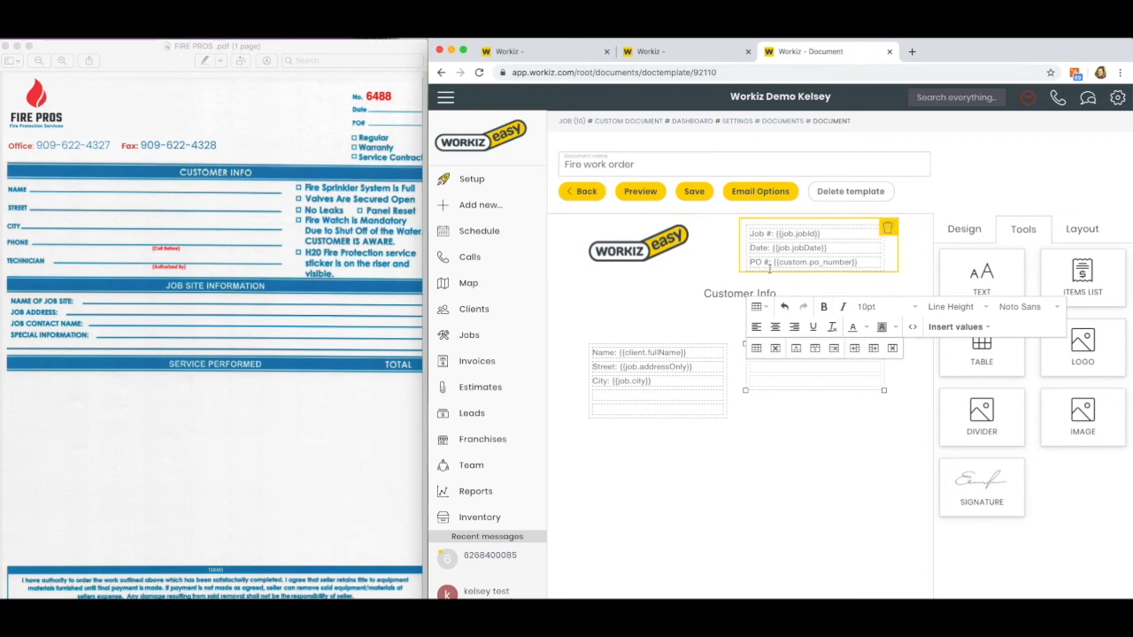
left_click(954, 327)
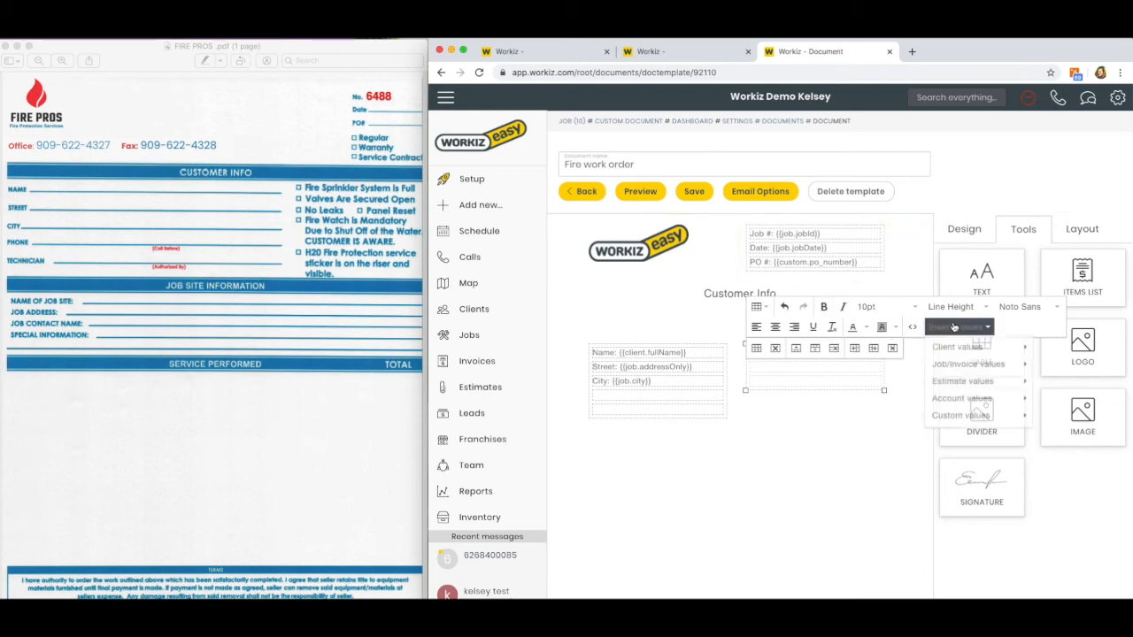
mouse_move(949, 415)
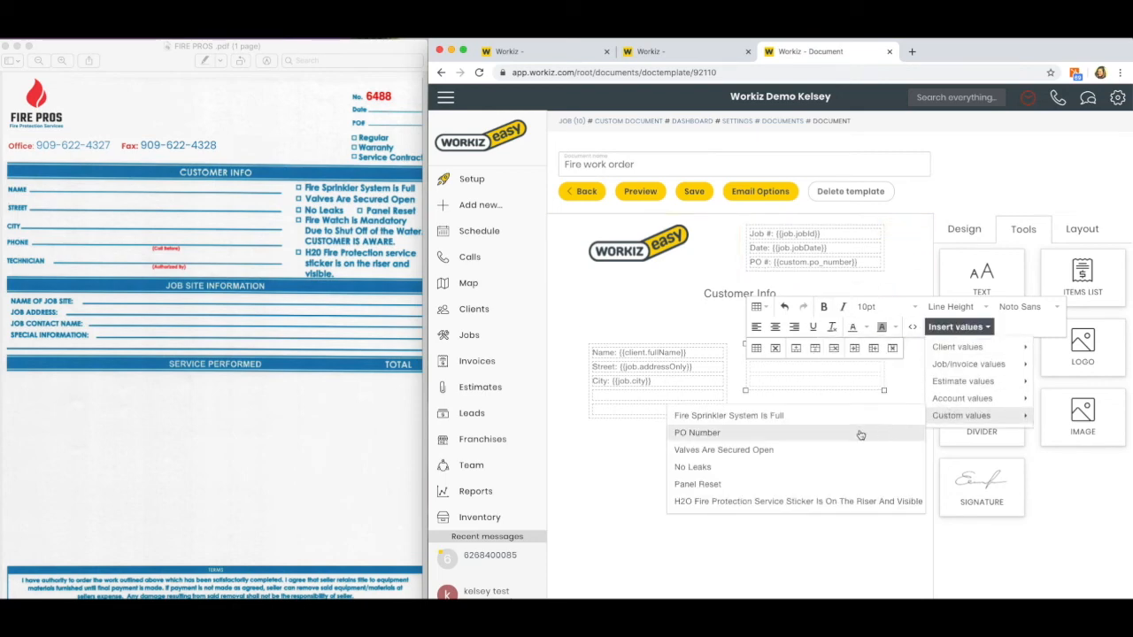
left_click(801, 416)
left_click(797, 449)
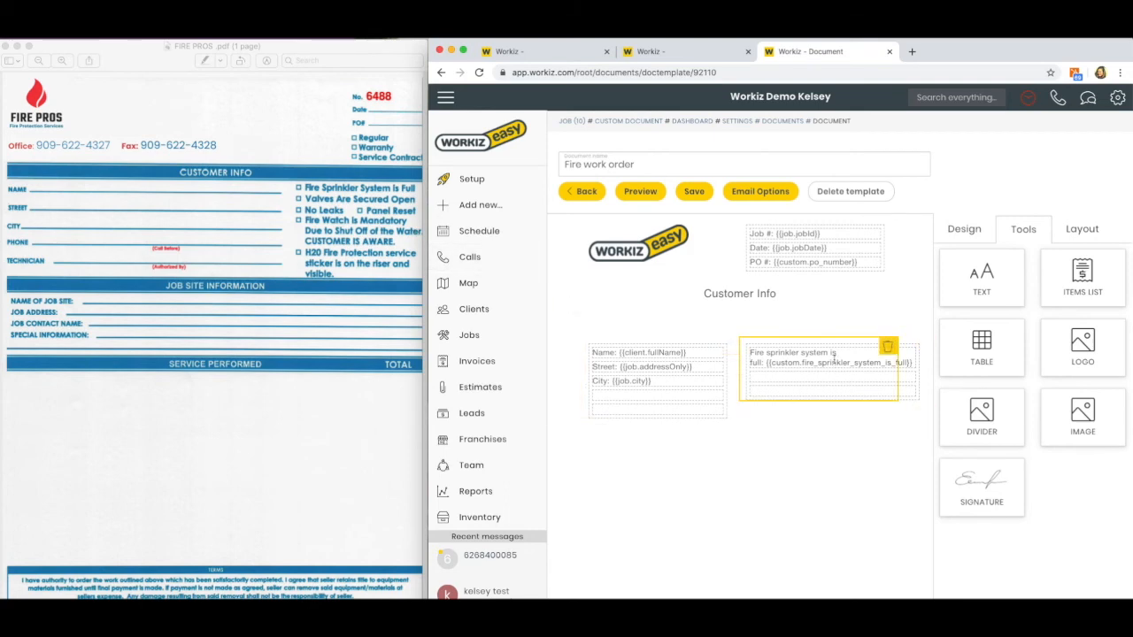
Step: Save the Fire work order template and open the first submitted job from the jobs list
left_click(696, 193)
left_click(469, 338)
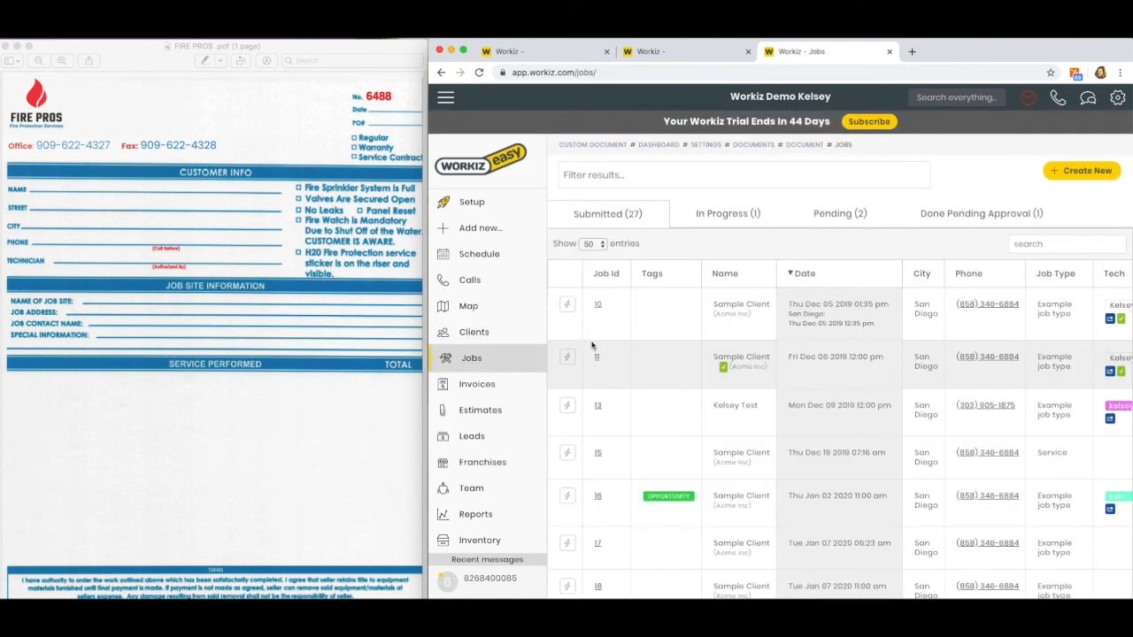
left_click(600, 307)
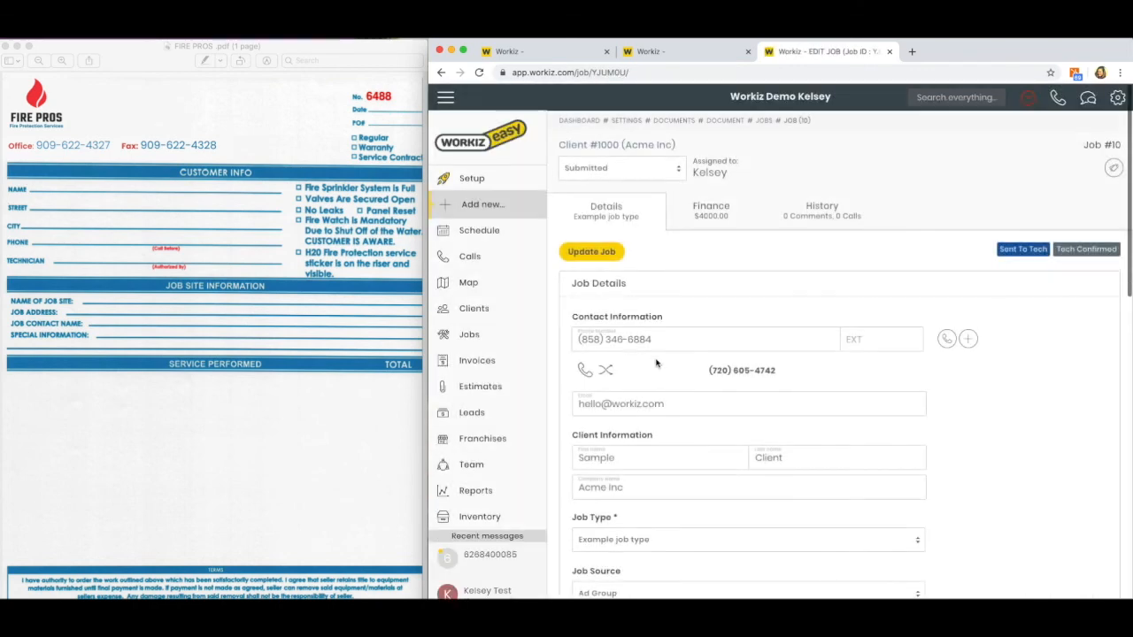
Step: Examine the Custom info/checklist and Job Info sections in the job's details
scroll(660, 391, "down", 5)
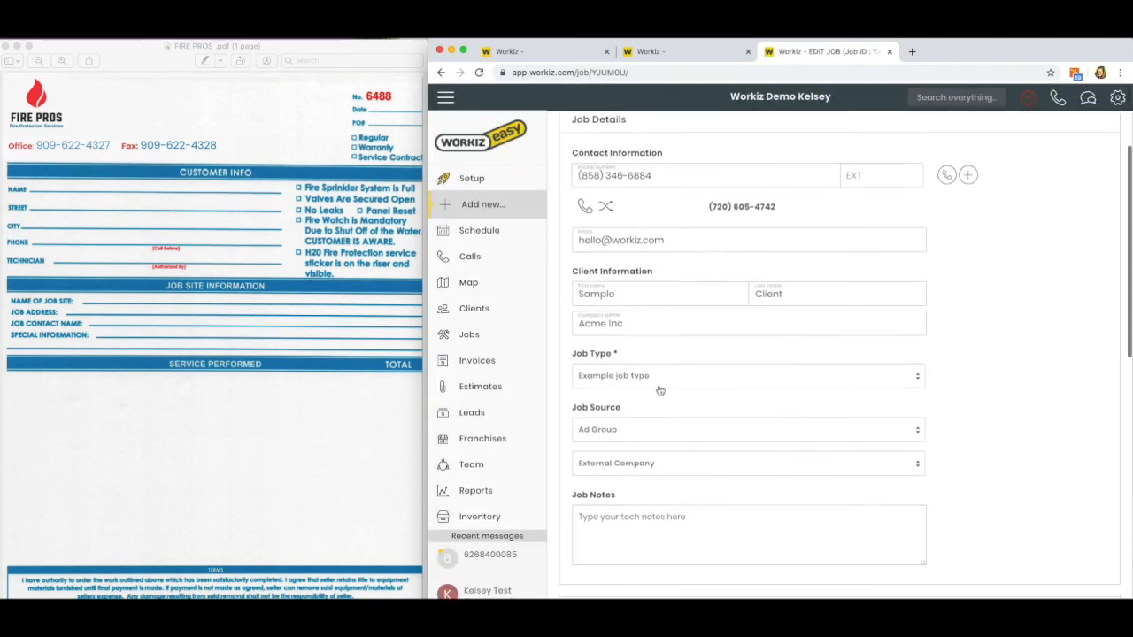
scroll(660, 391, "down", 15)
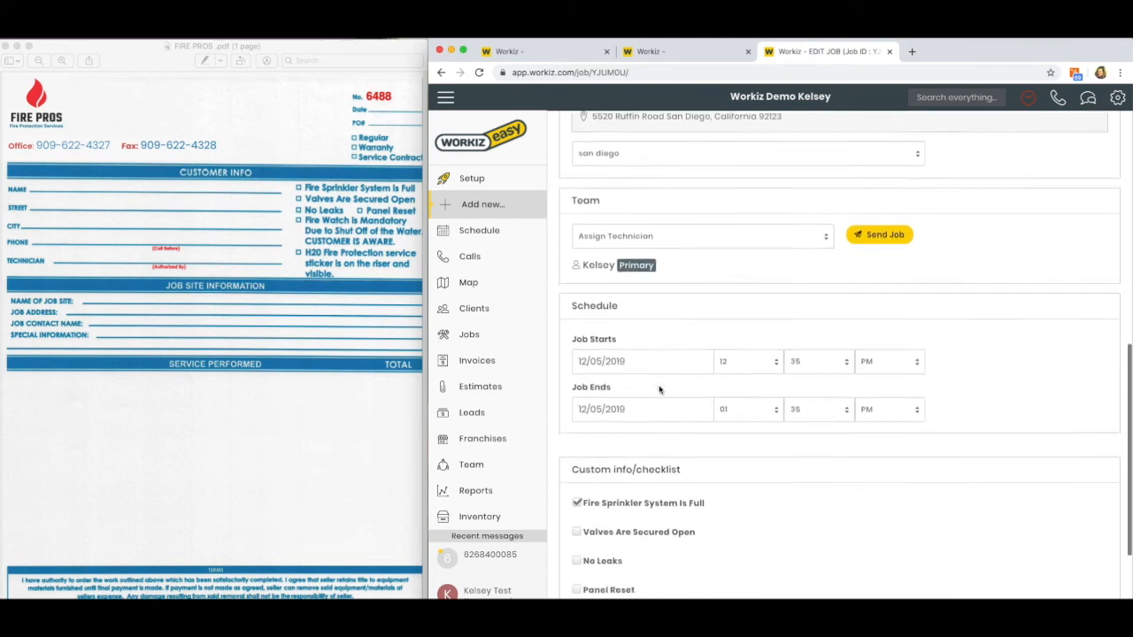
scroll(686, 464, "down", 2)
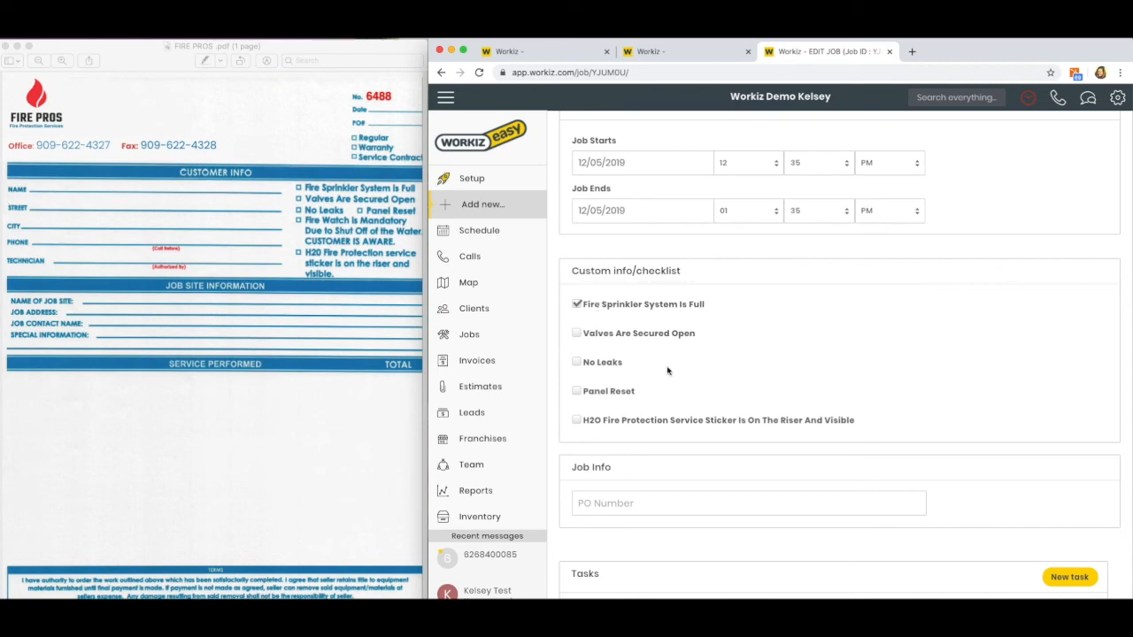
scroll(705, 396, "up", 3)
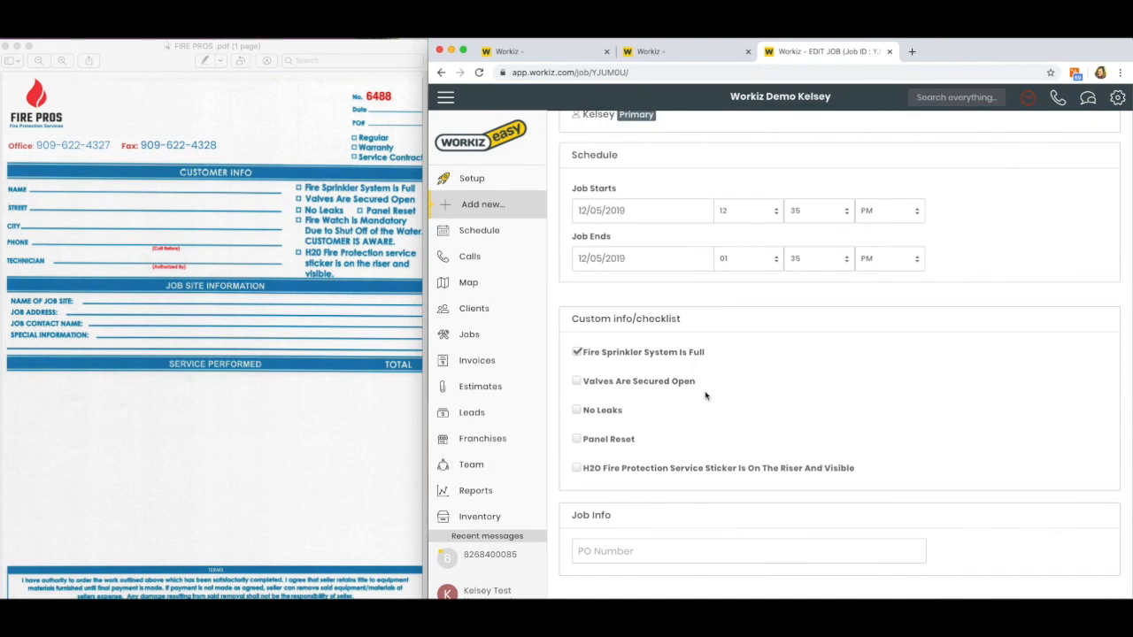
scroll(705, 396, "down", 1)
scroll(699, 380, "up", 10)
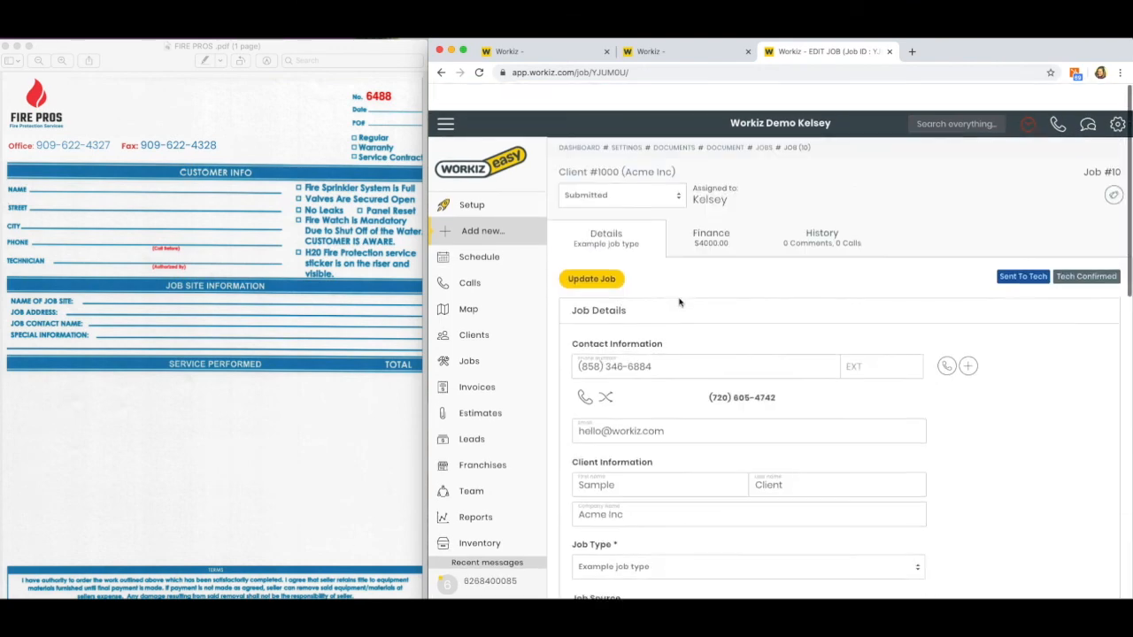
scroll(700, 248, "down", 1)
Step: Create a new document from the Fire work order template in the job's finance section
left_click(709, 214)
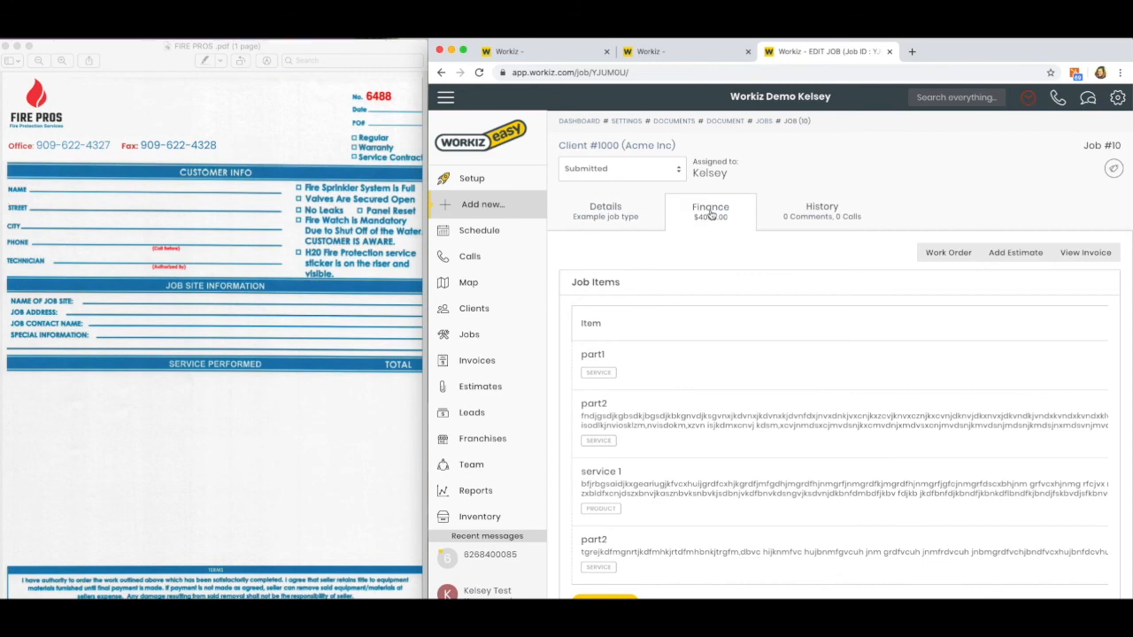
scroll(748, 266, "down", 10)
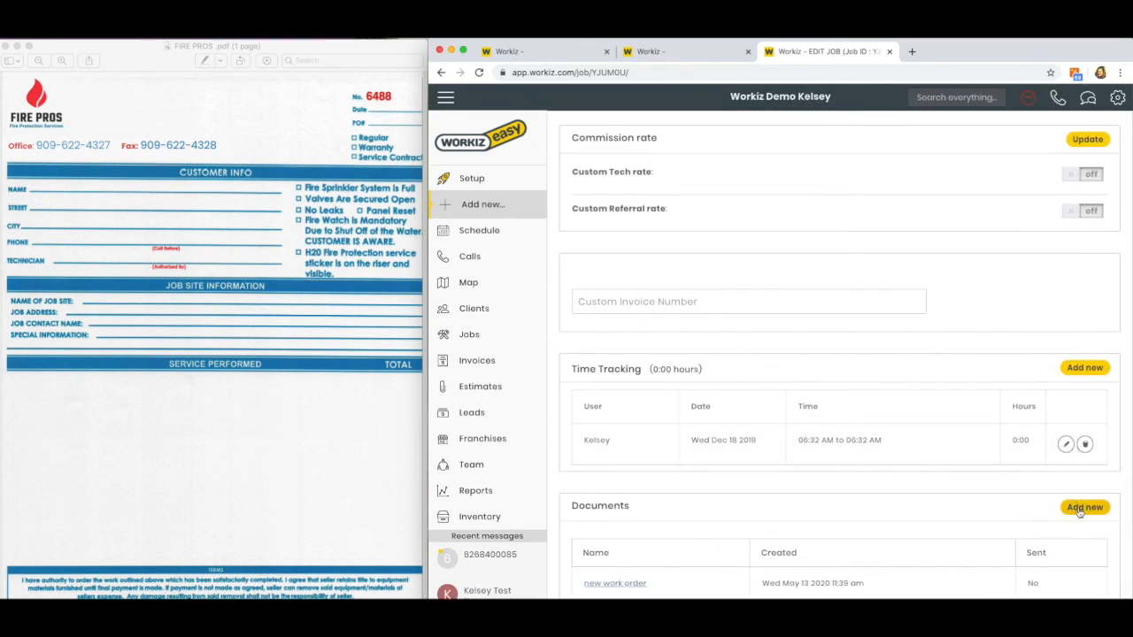
left_click(1084, 507)
scroll(788, 371, "down", 1)
scroll(784, 393, "down", 3)
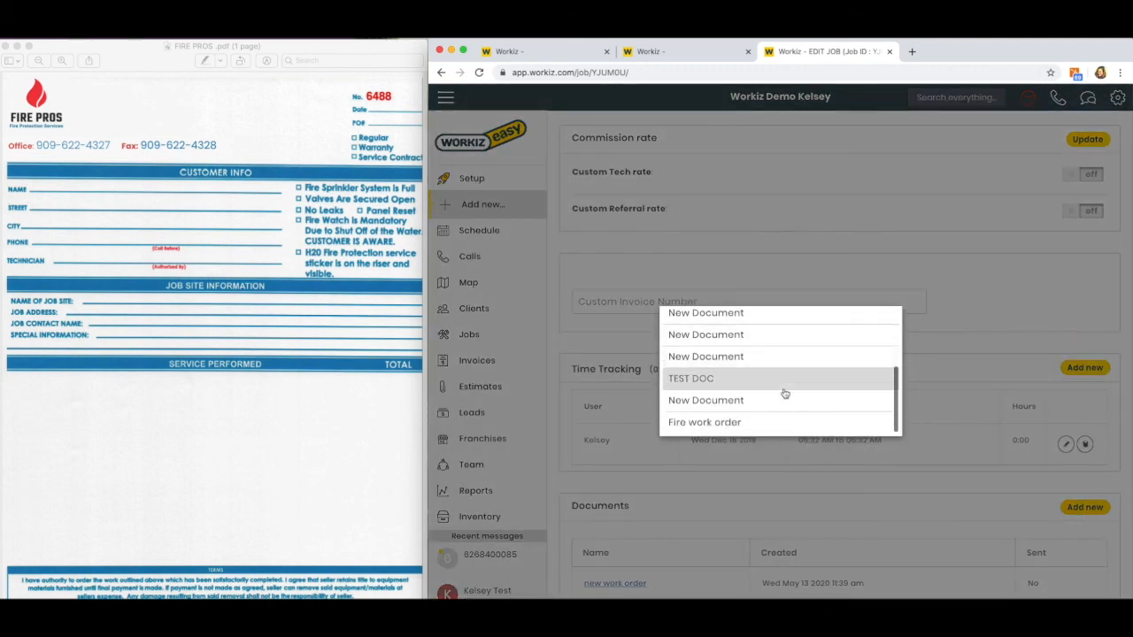
left_click(697, 423)
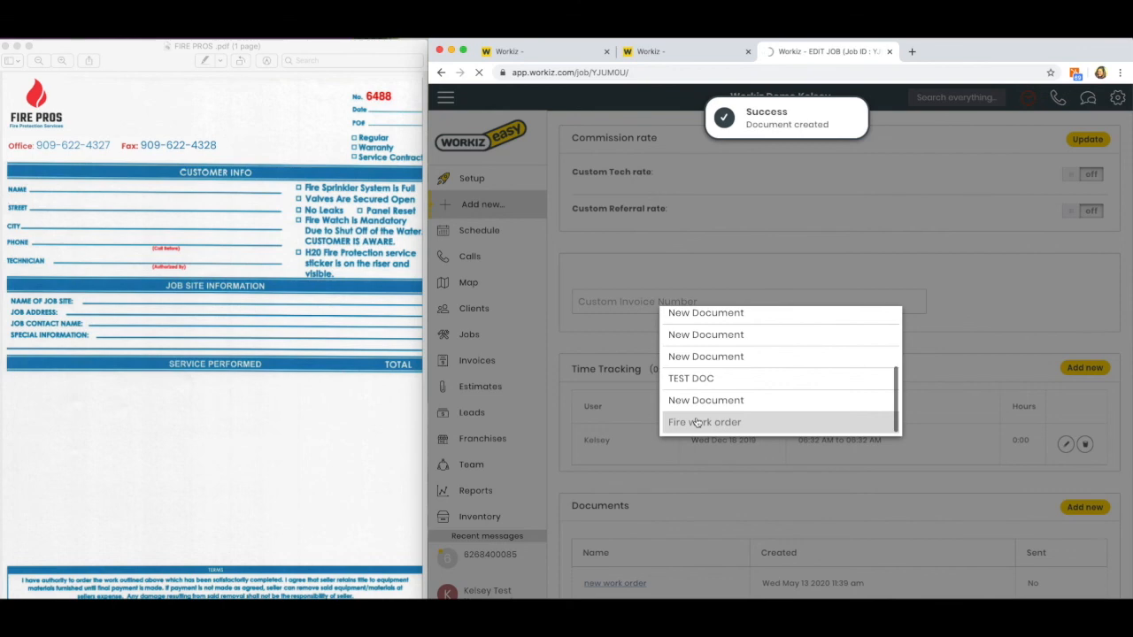